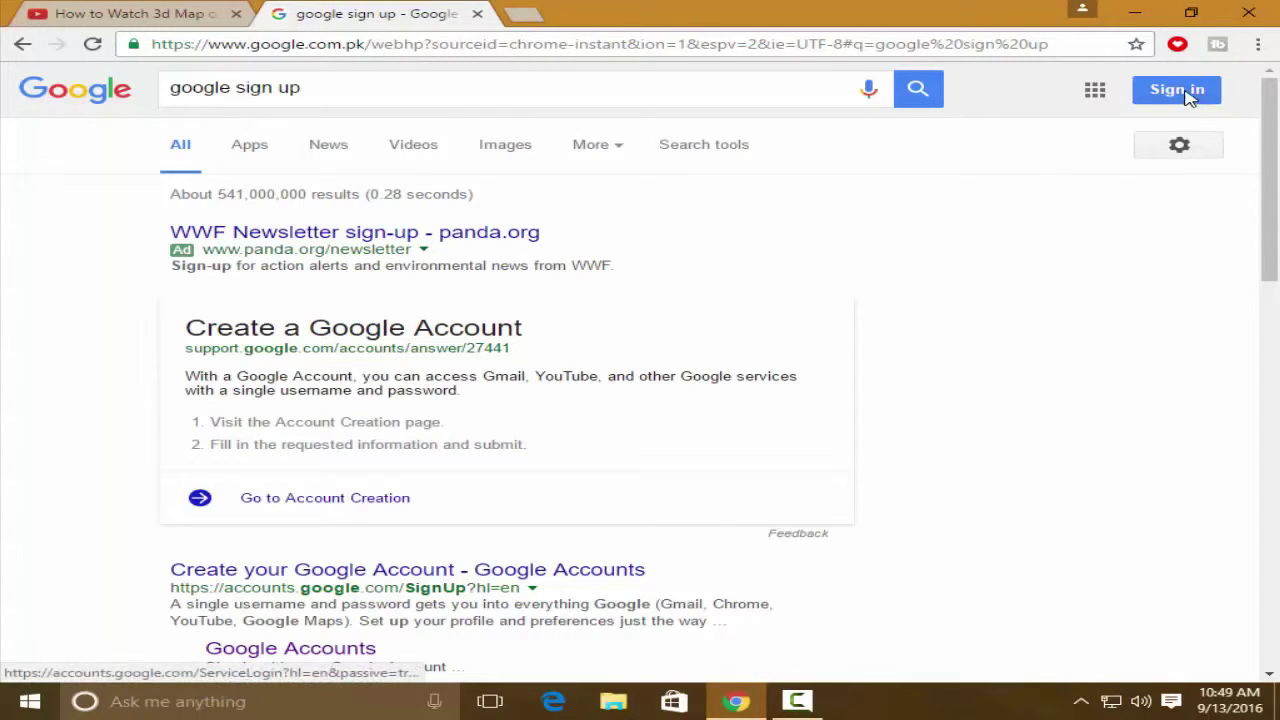
Go from Sign in through Add account to Create account to reach the sign-up form
{"action": "left_click", "coordinate": [1176, 90]}
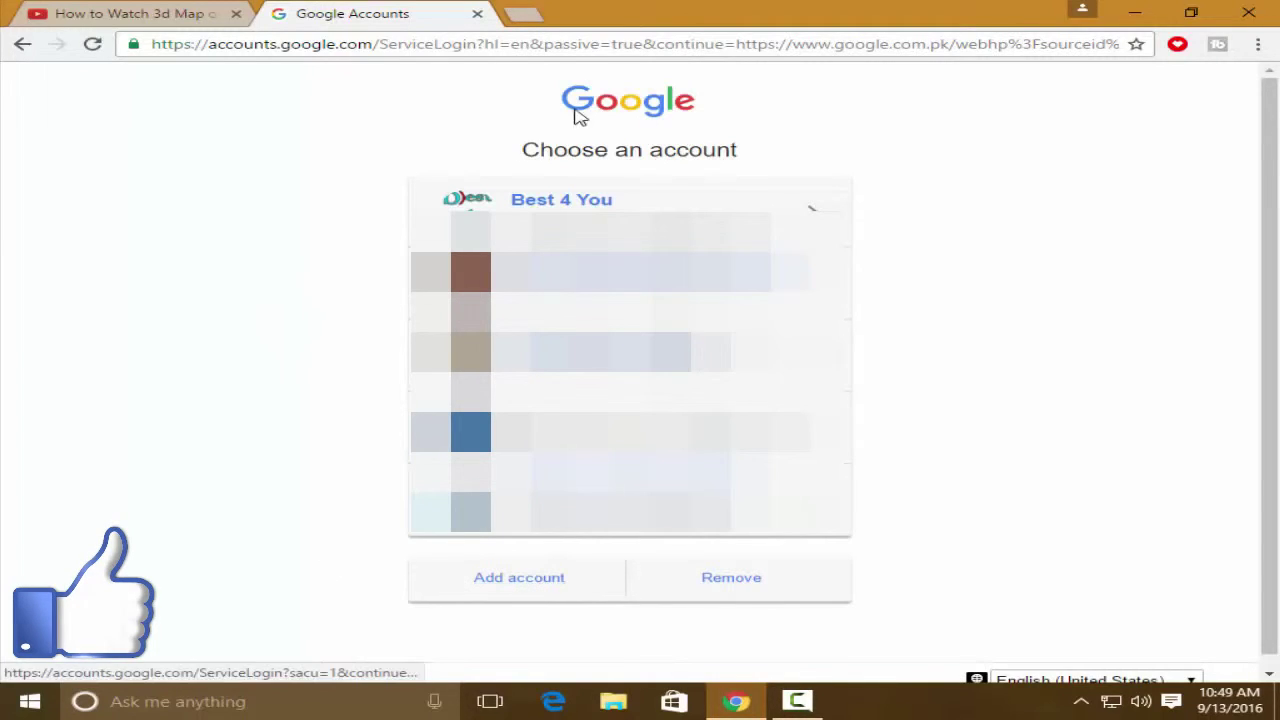
{"action": "left_click", "coordinate": [505, 580]}
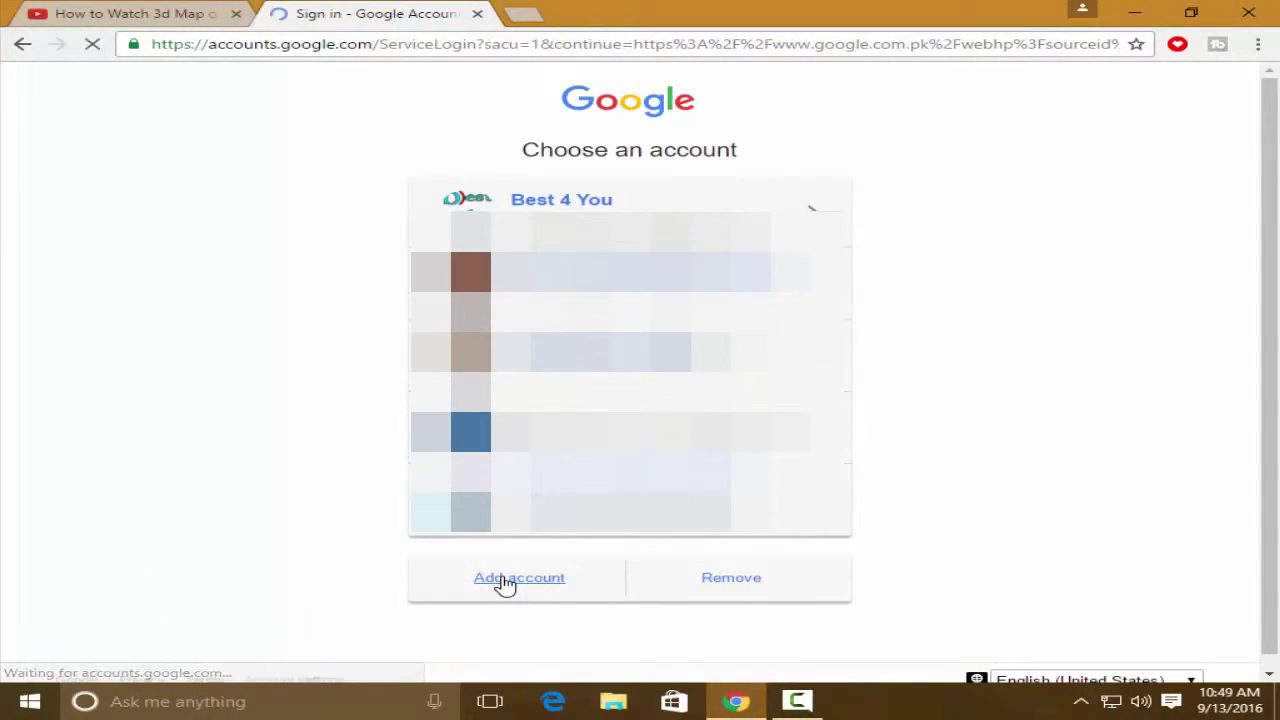
{"action": "left_click", "coordinate": [632, 570]}
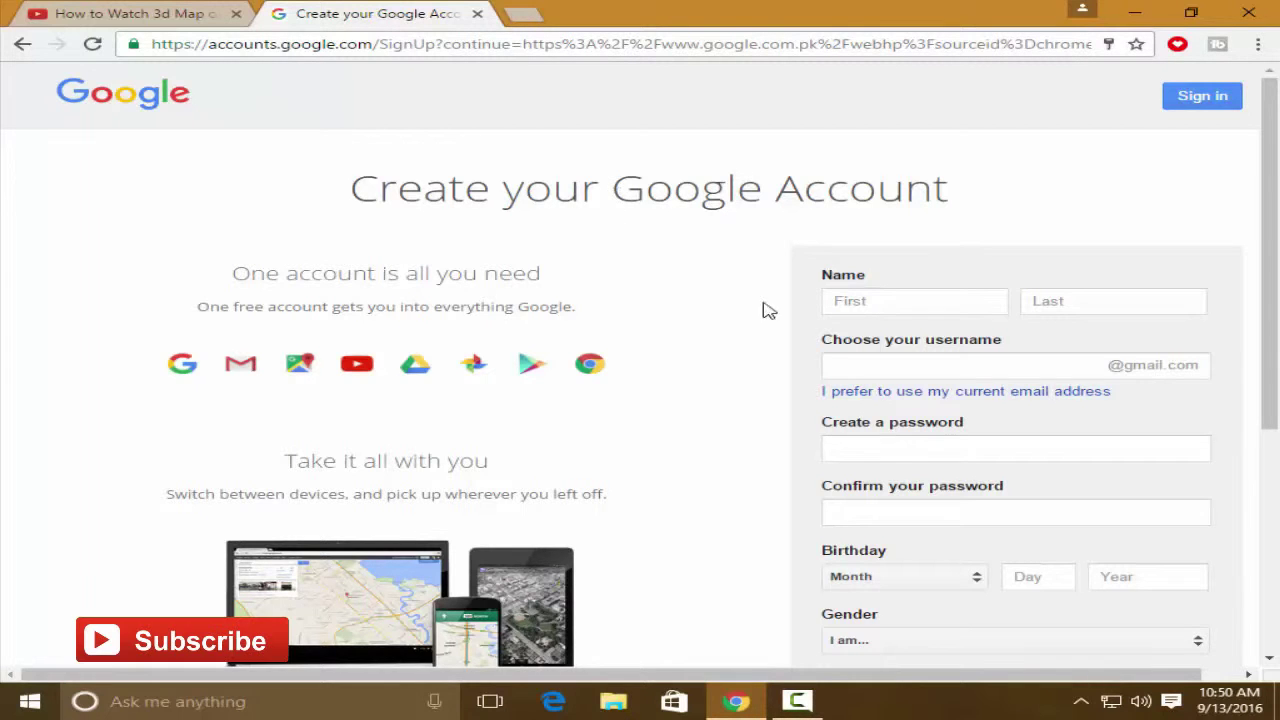
Enter the user's first name and last name
{"action": "left_click", "coordinate": [850, 304]}
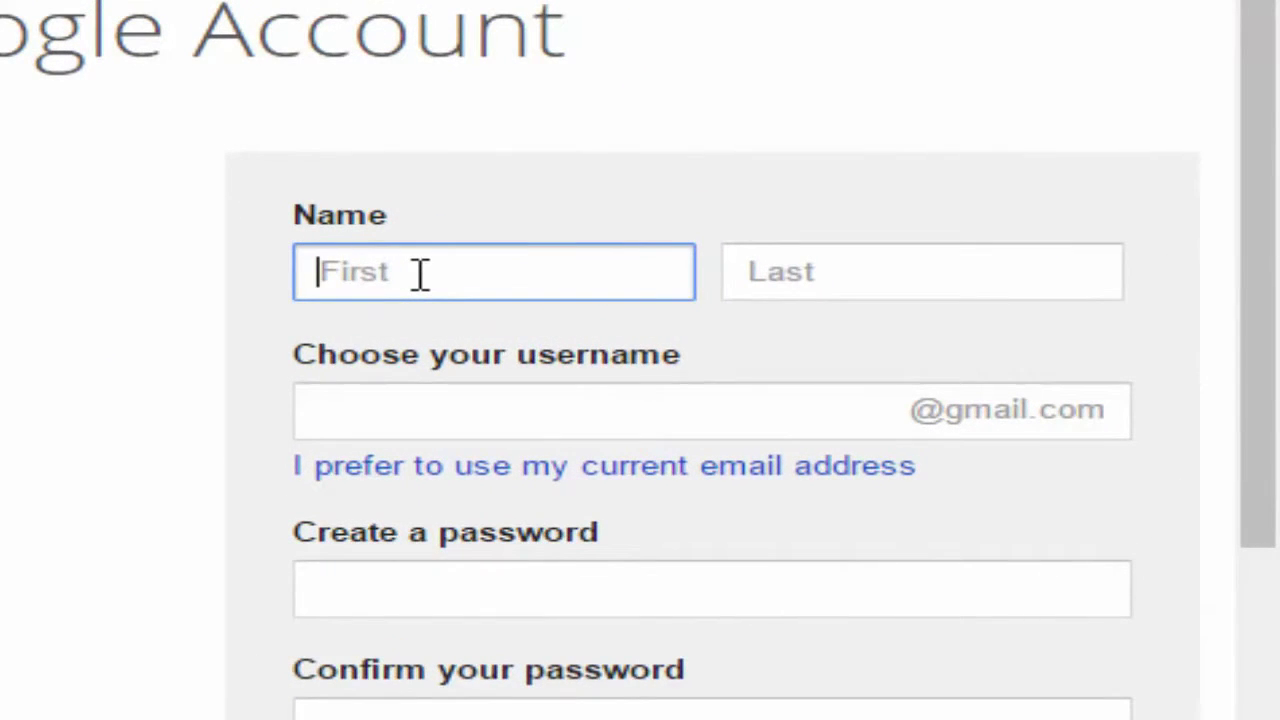
{"action": "left_click", "coordinate": [878, 273]}
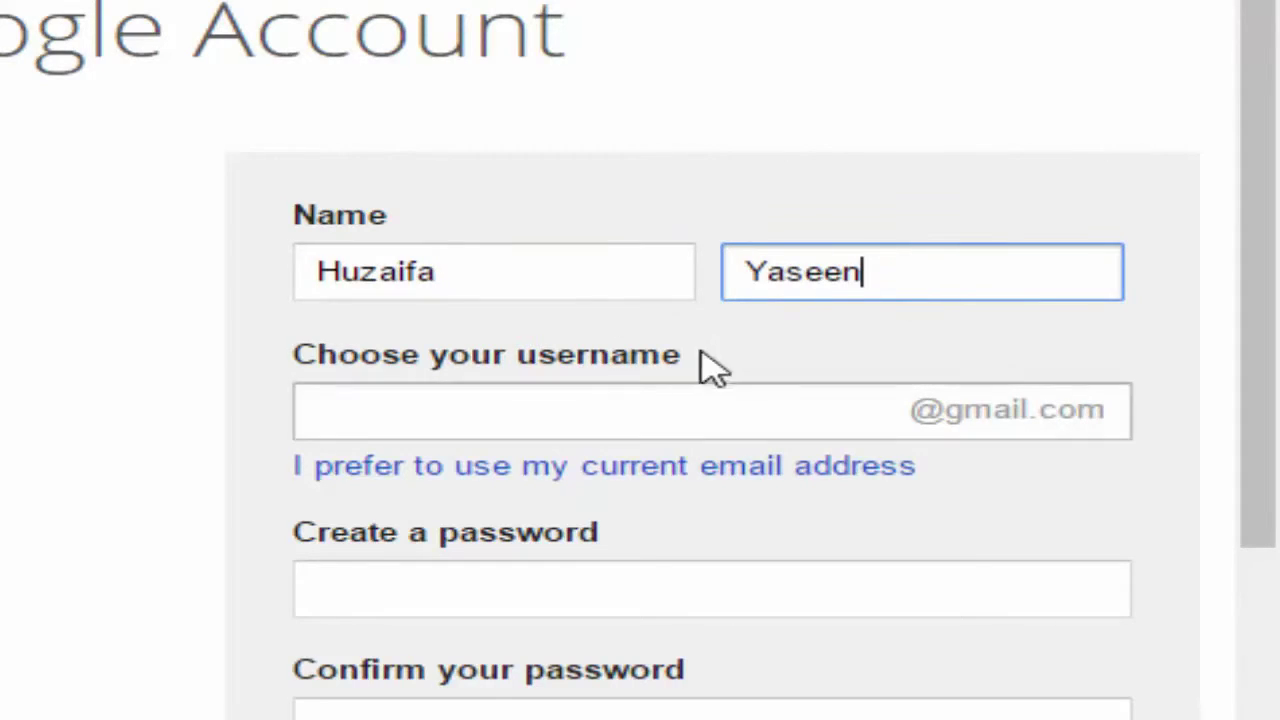
Enter a username built from the name and dismiss the autofill suggestions
{"action": "left_click", "coordinate": [379, 416]}
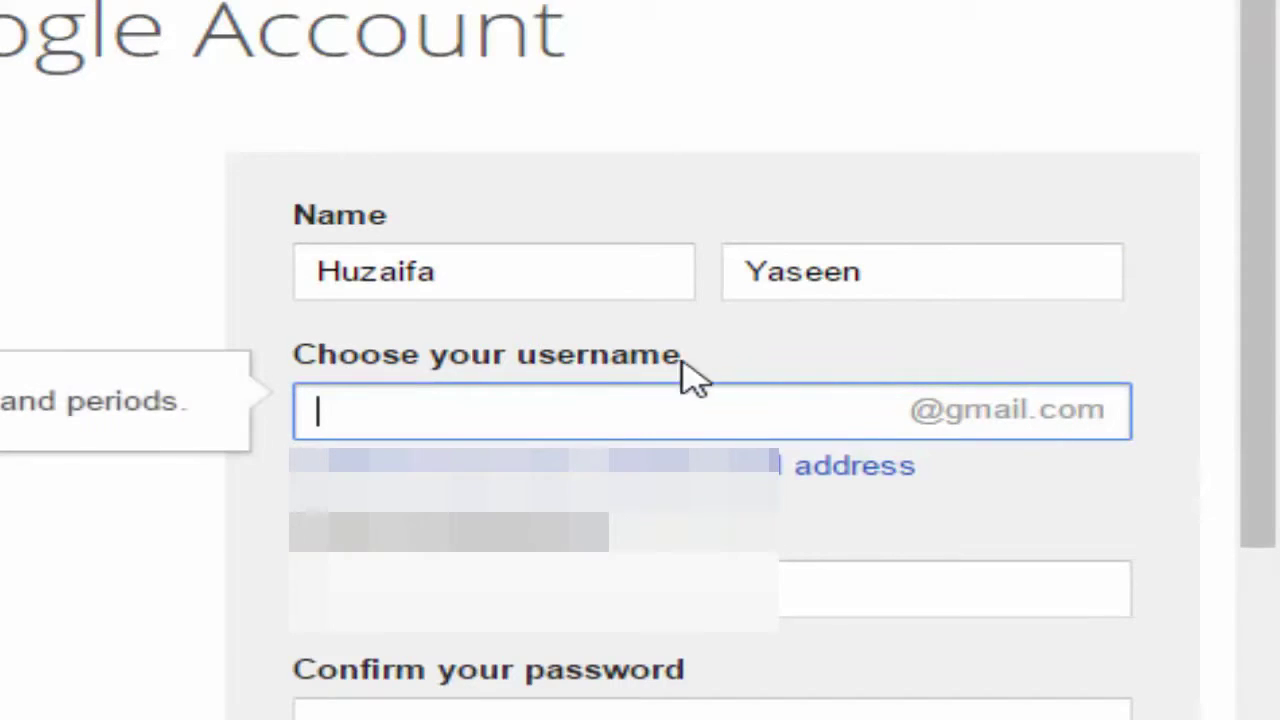
{"action": "left_click", "coordinate": [391, 414]}
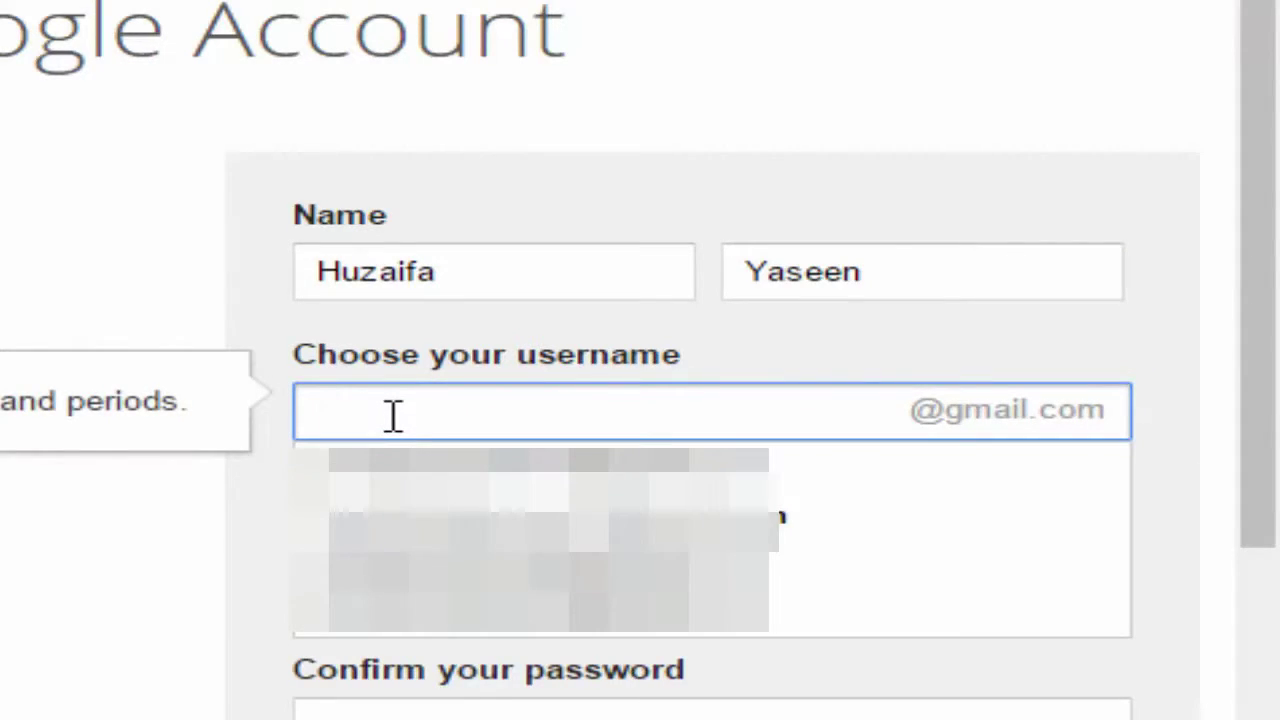
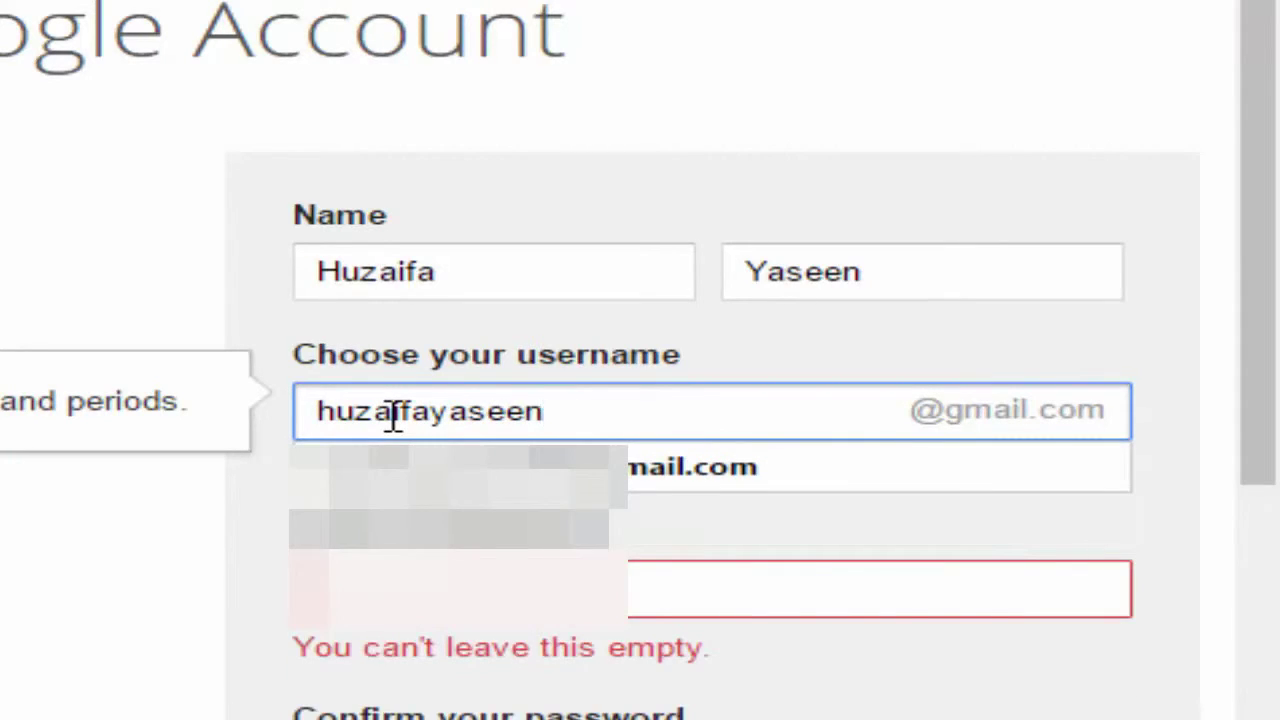
{"action": "key", "text": "Down"}
{"action": "key", "text": "Up"}
{"action": "key", "text": "Down"}
{"action": "key", "text": "Down"}
{"action": "key", "text": "Down"}
{"action": "key", "text": "Escape"}
{"action": "left_click", "coordinate": [517, 687]}
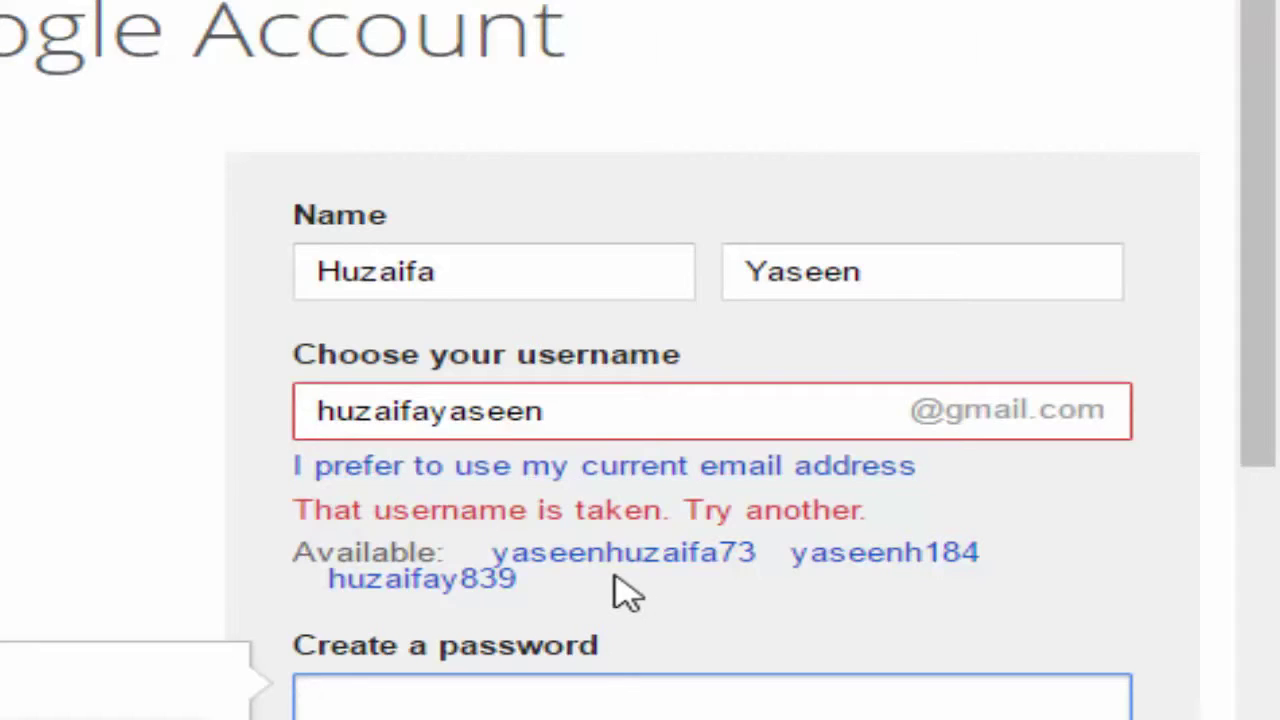
Add digits to the taken username, then accept the first suggested available username
{"action": "scroll", "coordinate": [600, 560], "scroll_direction": "down", "scroll_amount": 1}
{"action": "scroll", "coordinate": [560, 520], "scroll_direction": "down", "scroll_amount": 2}
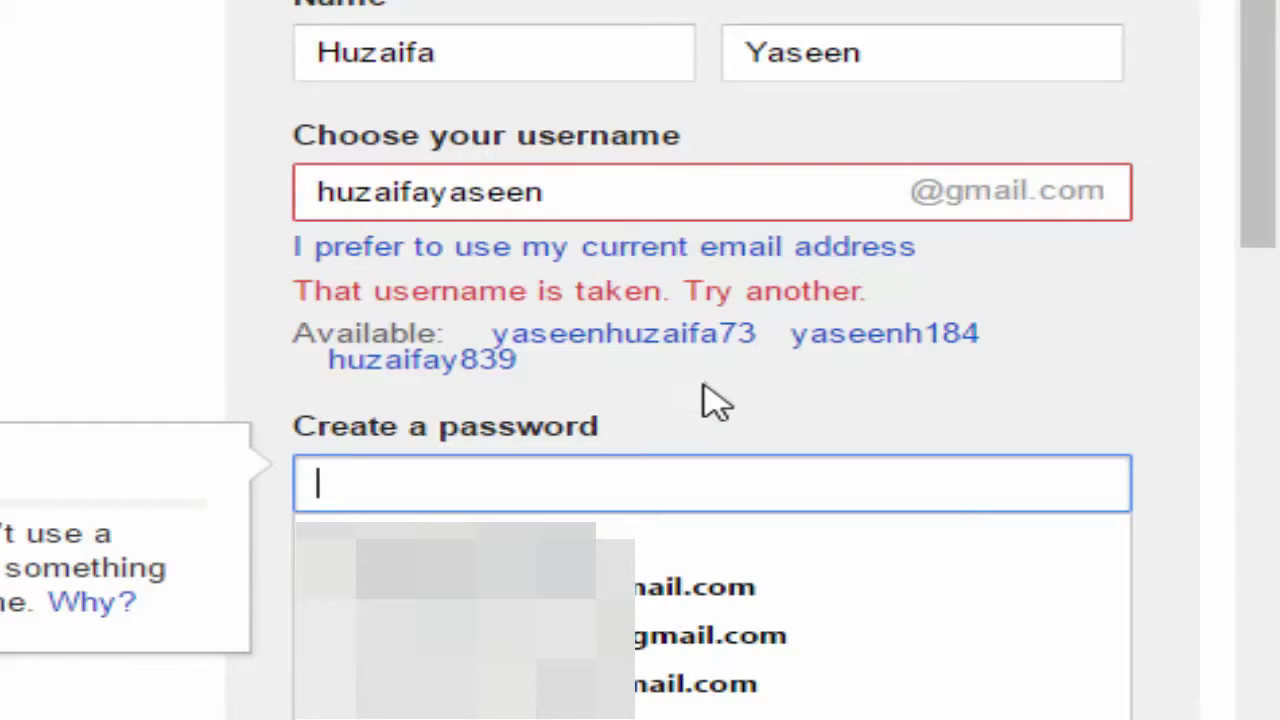
{"action": "left_click", "coordinate": [584, 192]}
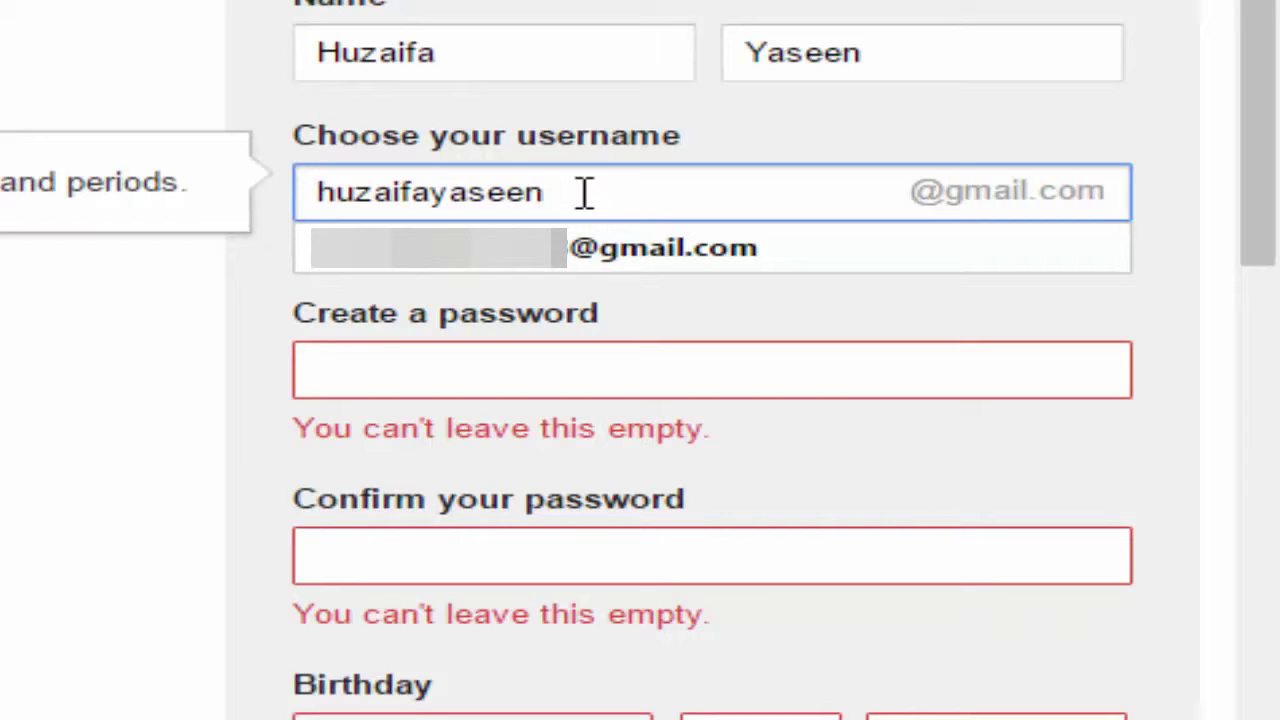
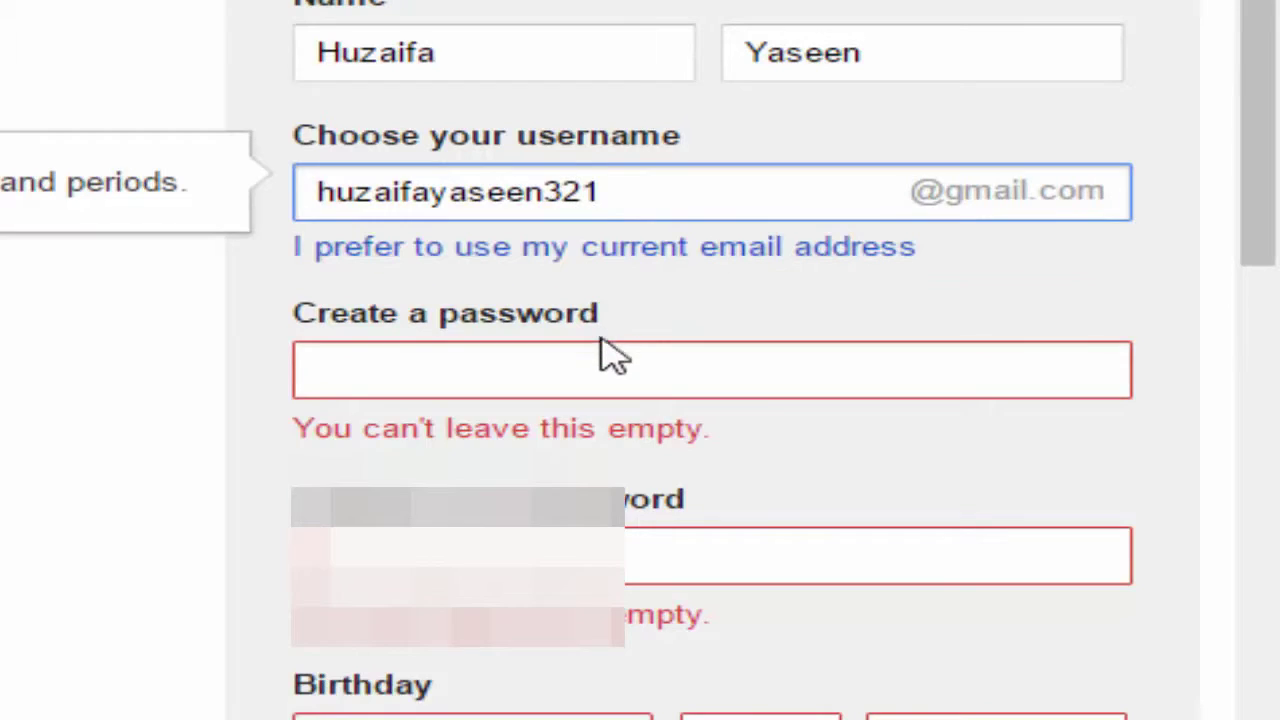
{"action": "left_click", "coordinate": [607, 367]}
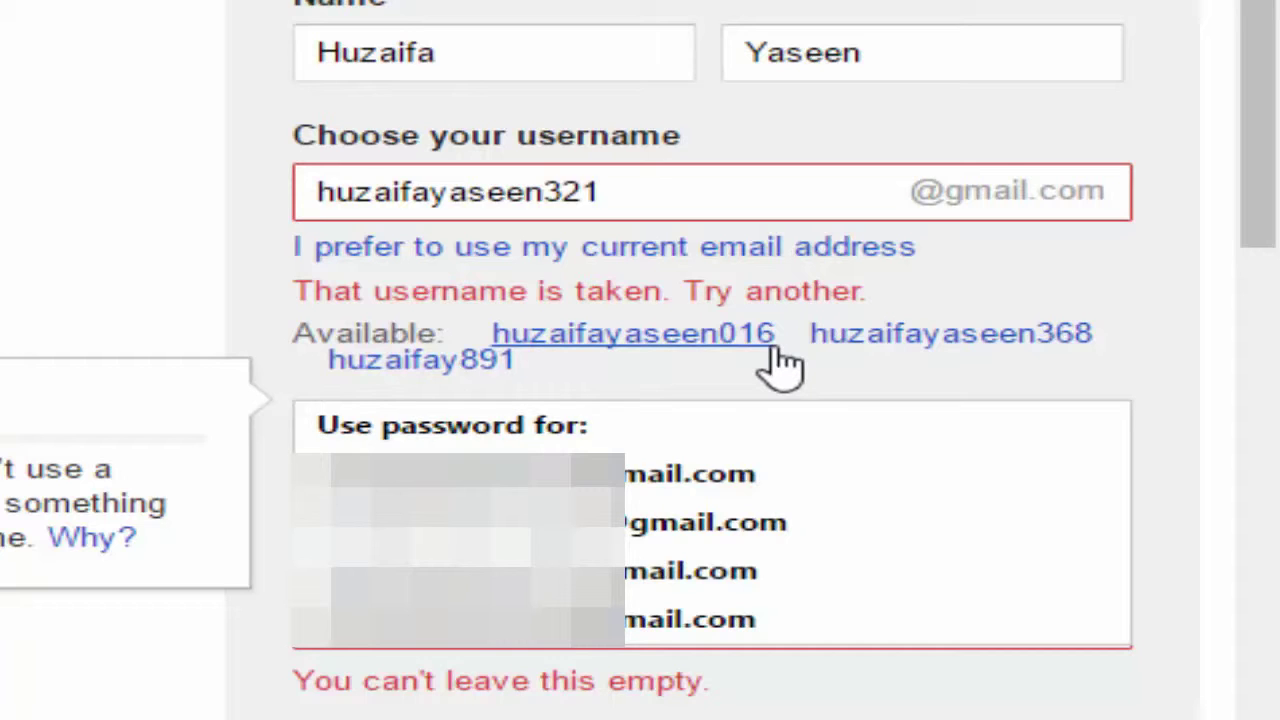
{"action": "left_click", "coordinate": [700, 345]}
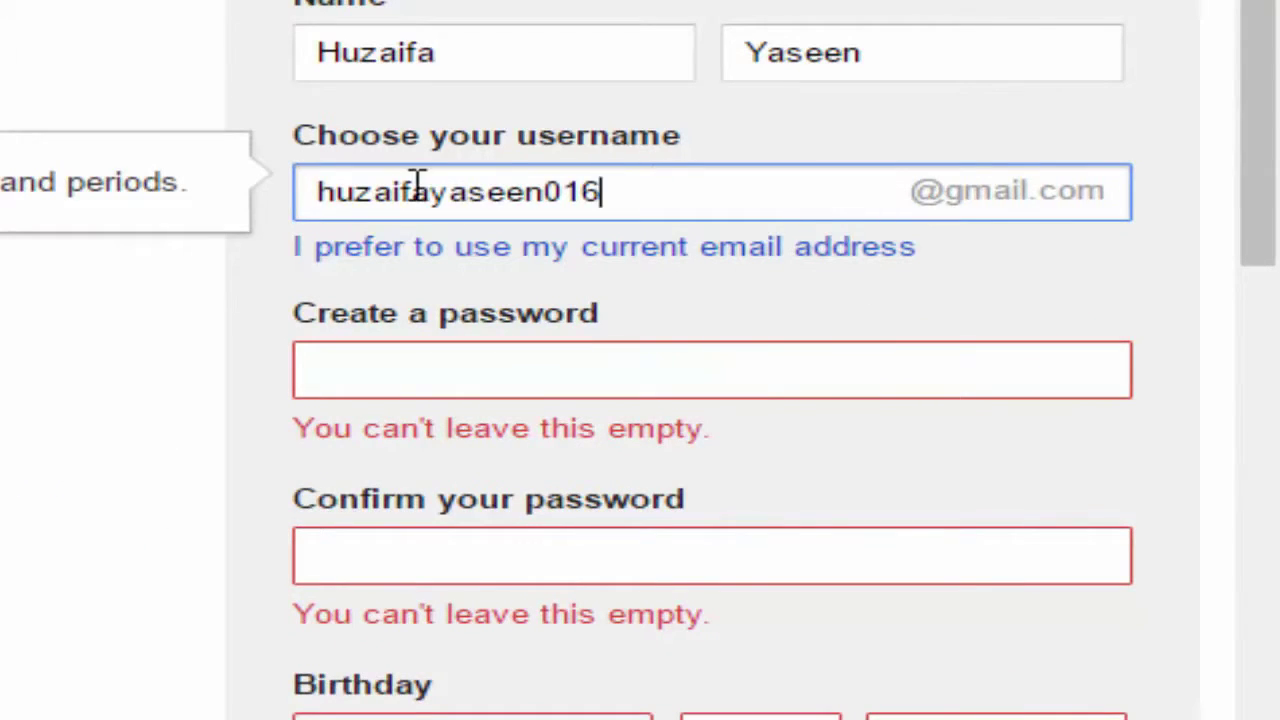
{"action": "left_click", "coordinate": [624, 393]}
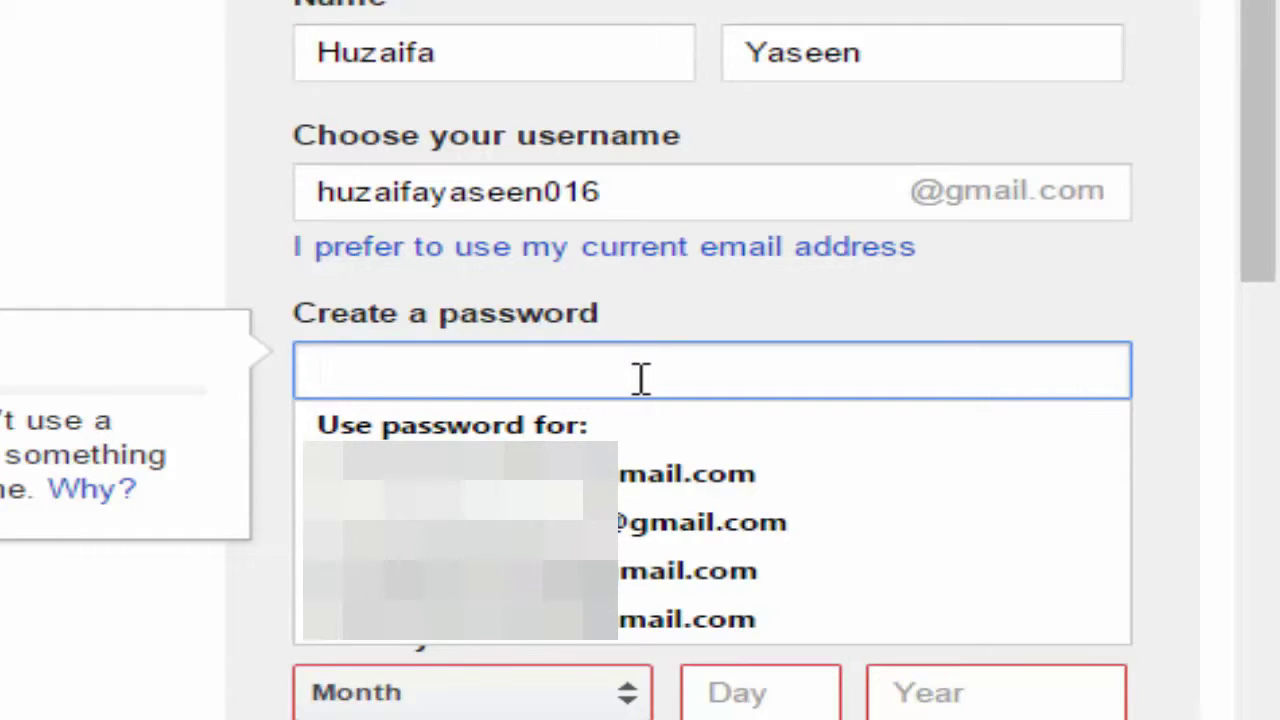
Enter the account password and type it again in the Confirm field
{"action": "type", "text": "••••••••••"}
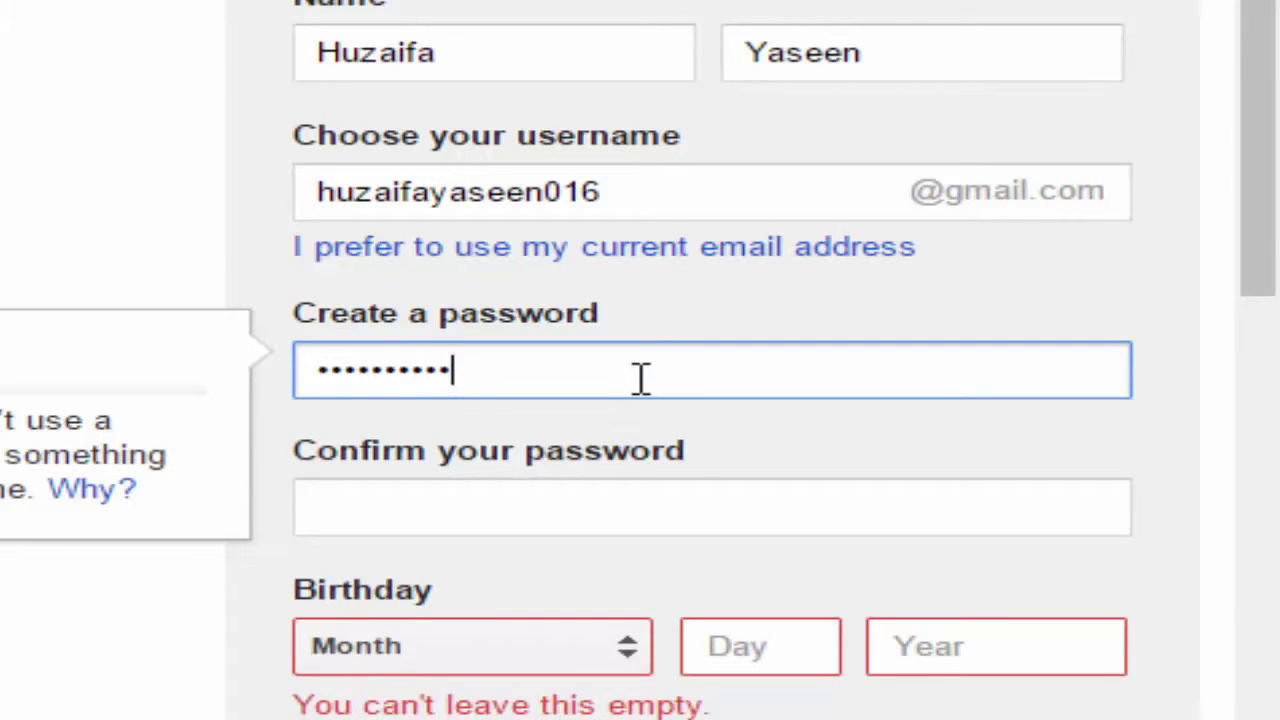
{"action": "type", "text": "•"}
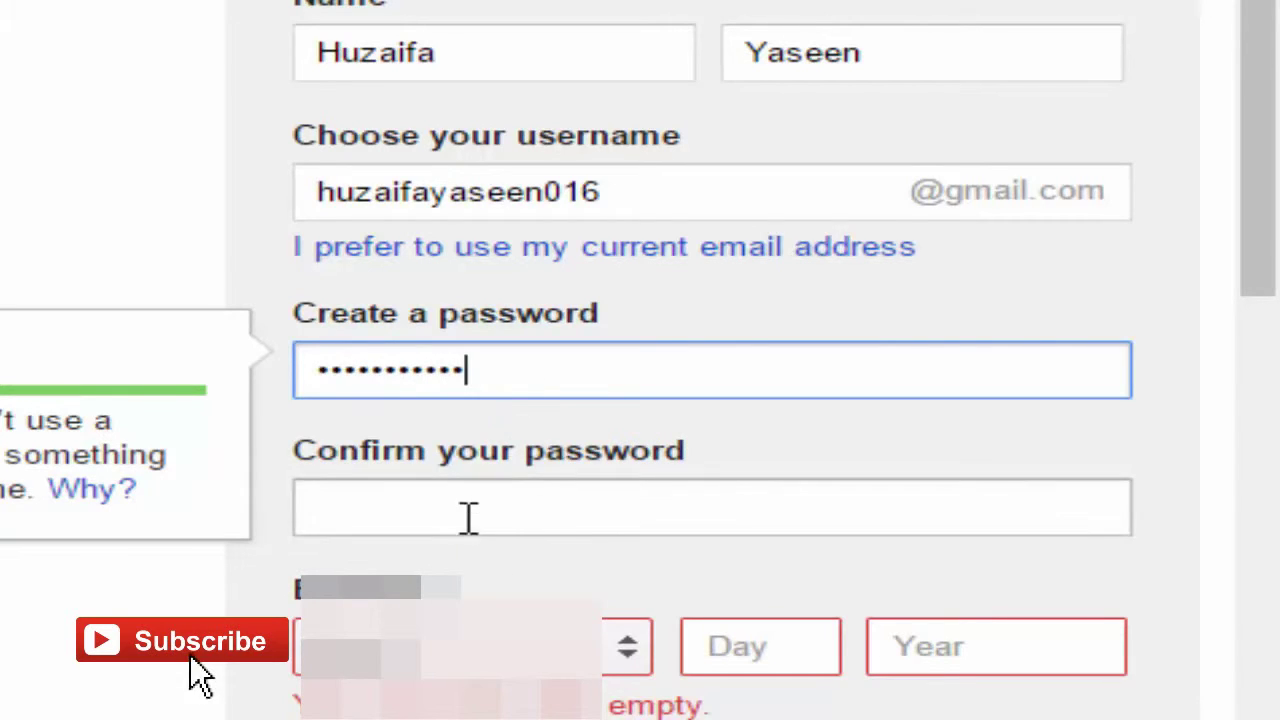
{"action": "left_click", "coordinate": [469, 523]}
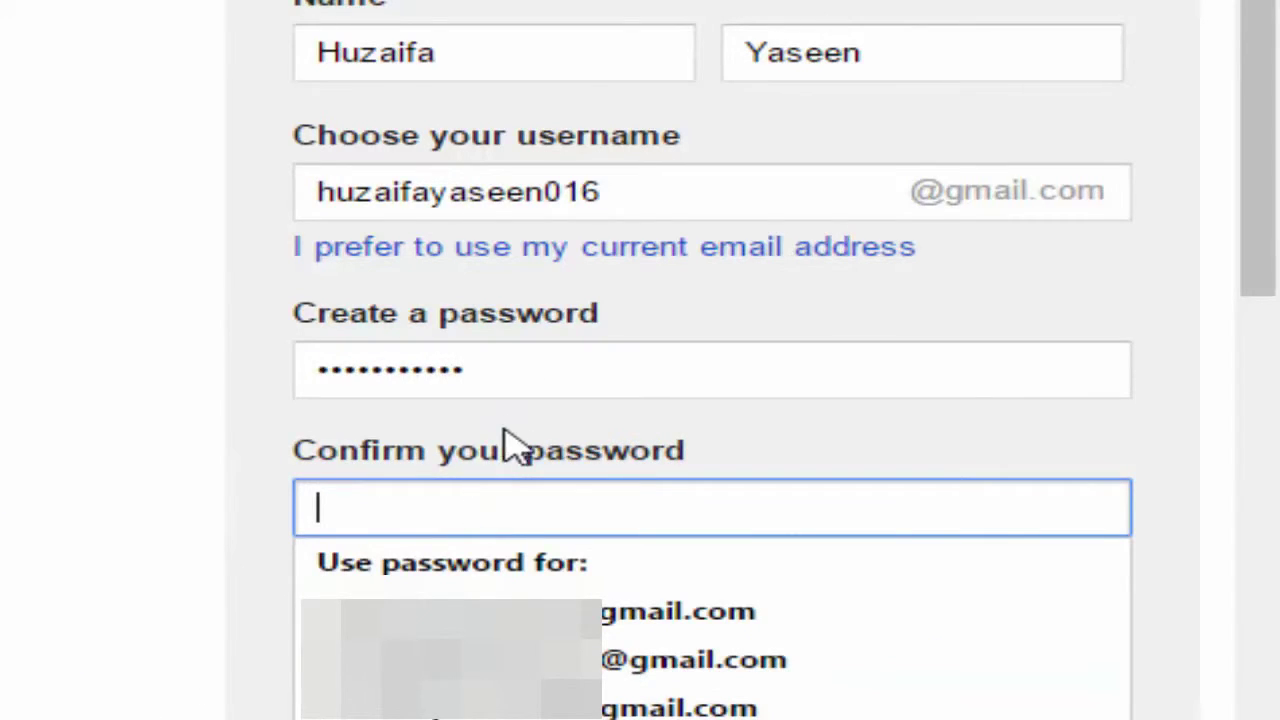
{"action": "left_click", "coordinate": [514, 386]}
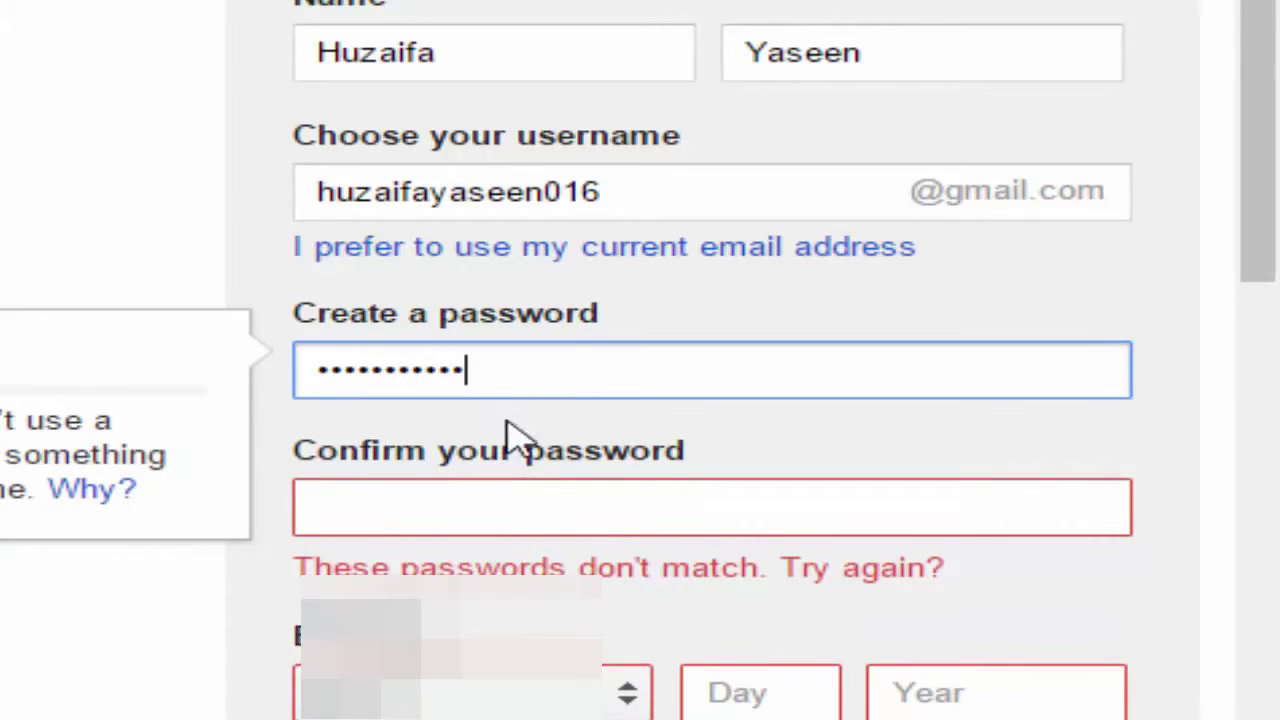
{"action": "left_click", "coordinate": [537, 516]}
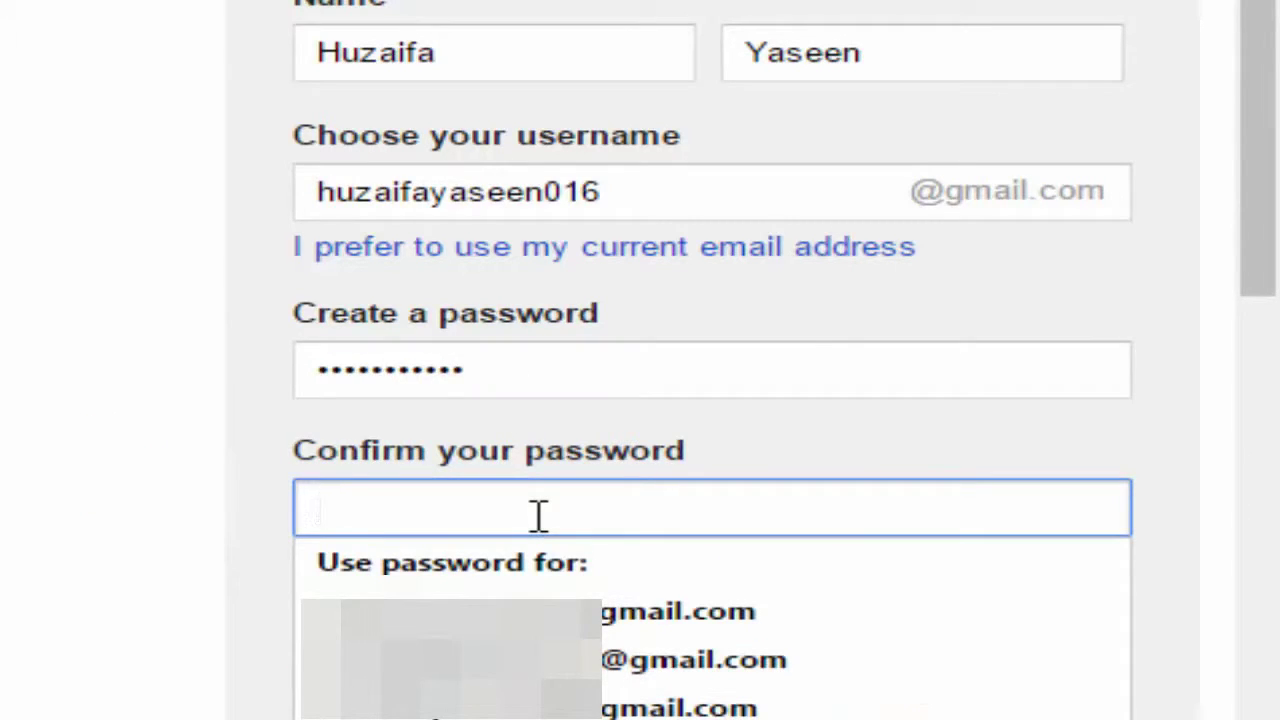
{"action": "type", "text": "•••••••••••"}
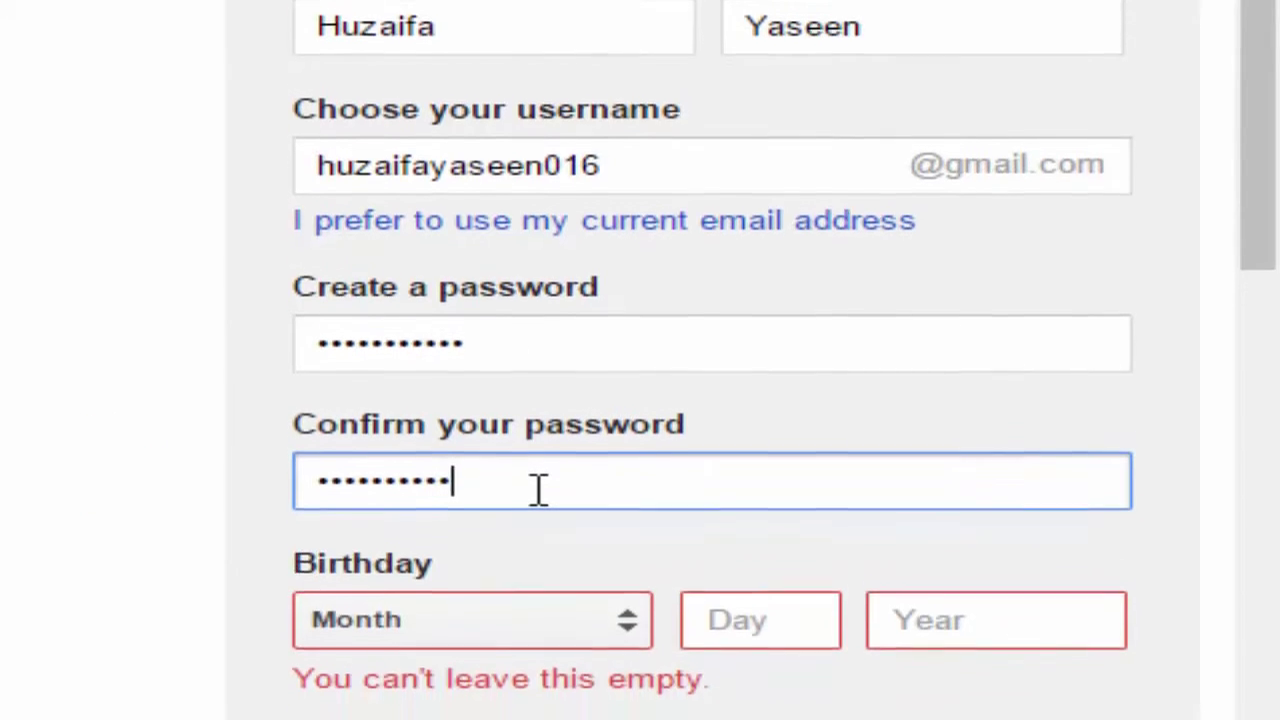
Set the birthday to September 2, 2000
{"action": "scroll", "coordinate": [90, 450], "scroll_direction": "down", "scroll_amount": 5}
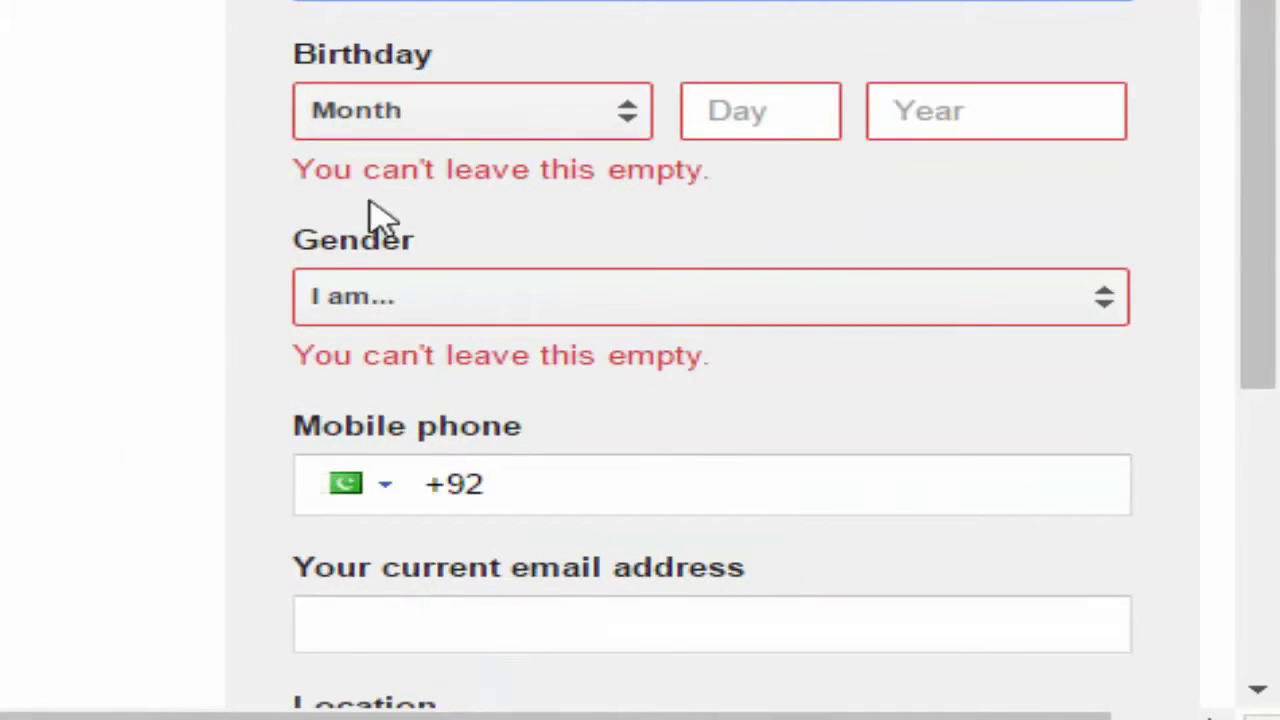
{"action": "left_click", "coordinate": [474, 135]}
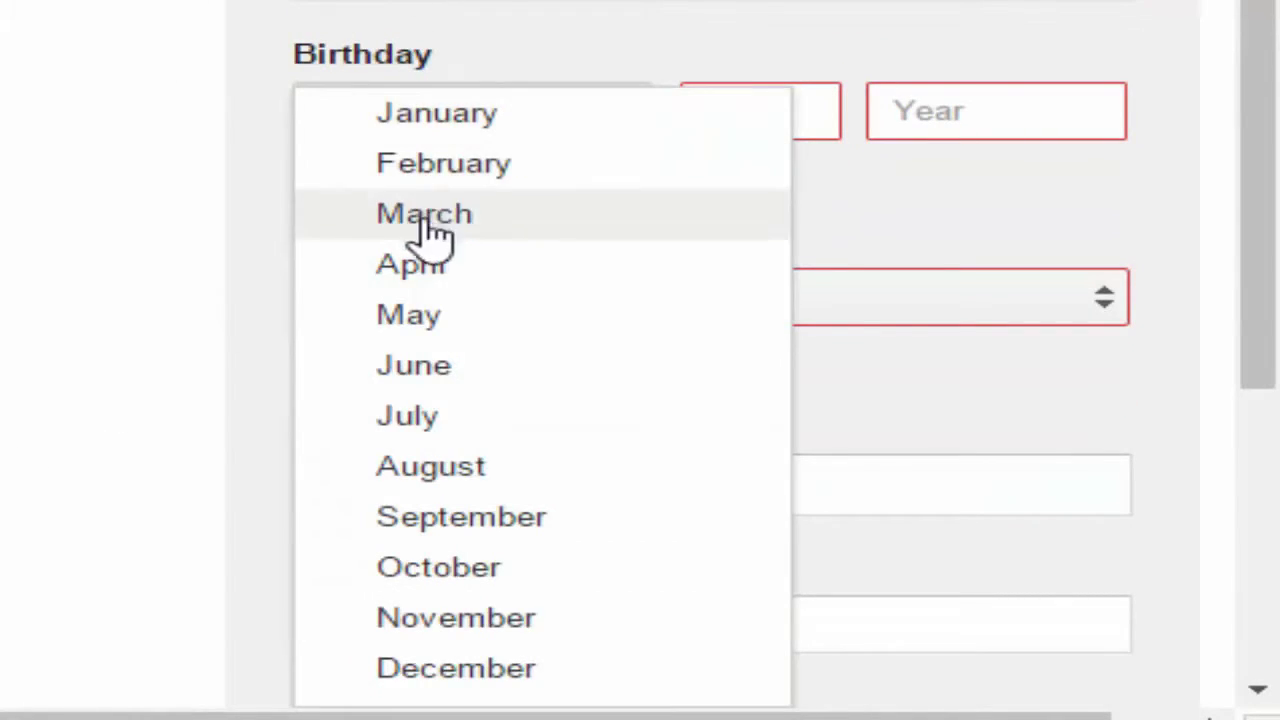
{"action": "left_click", "coordinate": [514, 537]}
{"action": "left_click", "coordinate": [826, 120]}
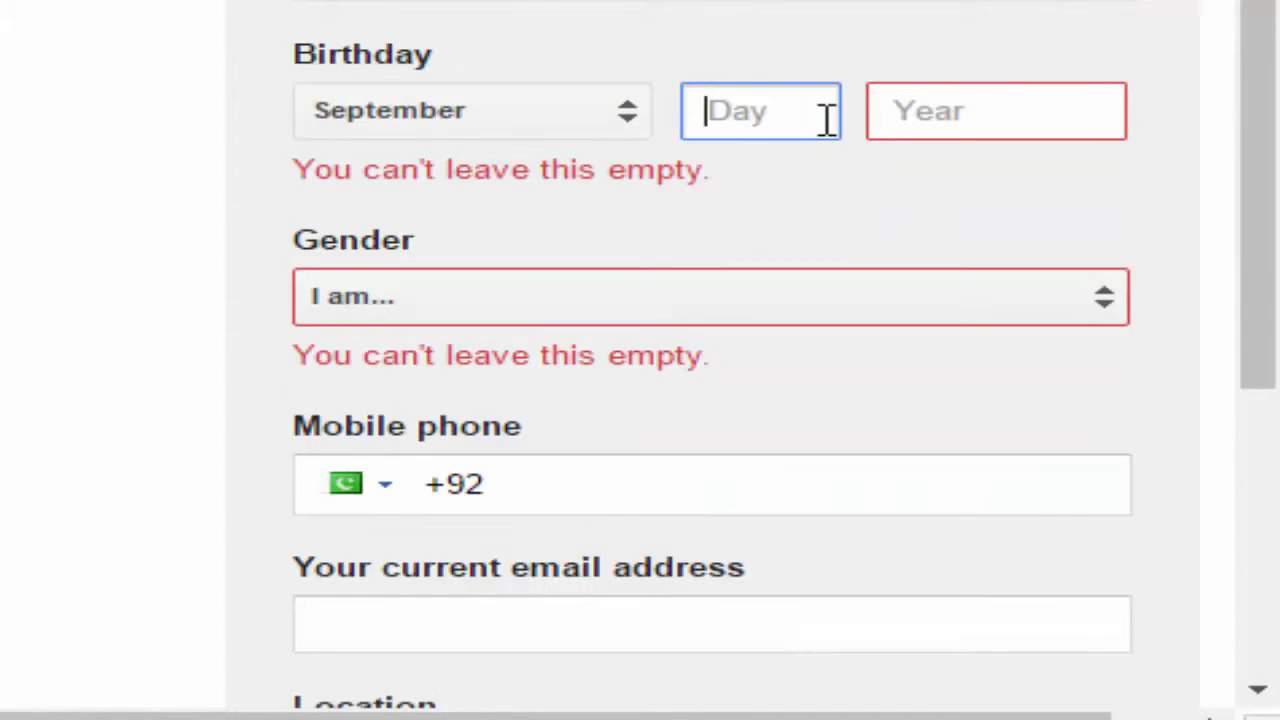
{"action": "type", "text": "2"}
{"action": "left_click", "coordinate": [963, 125]}
{"action": "type", "text": "2000"}
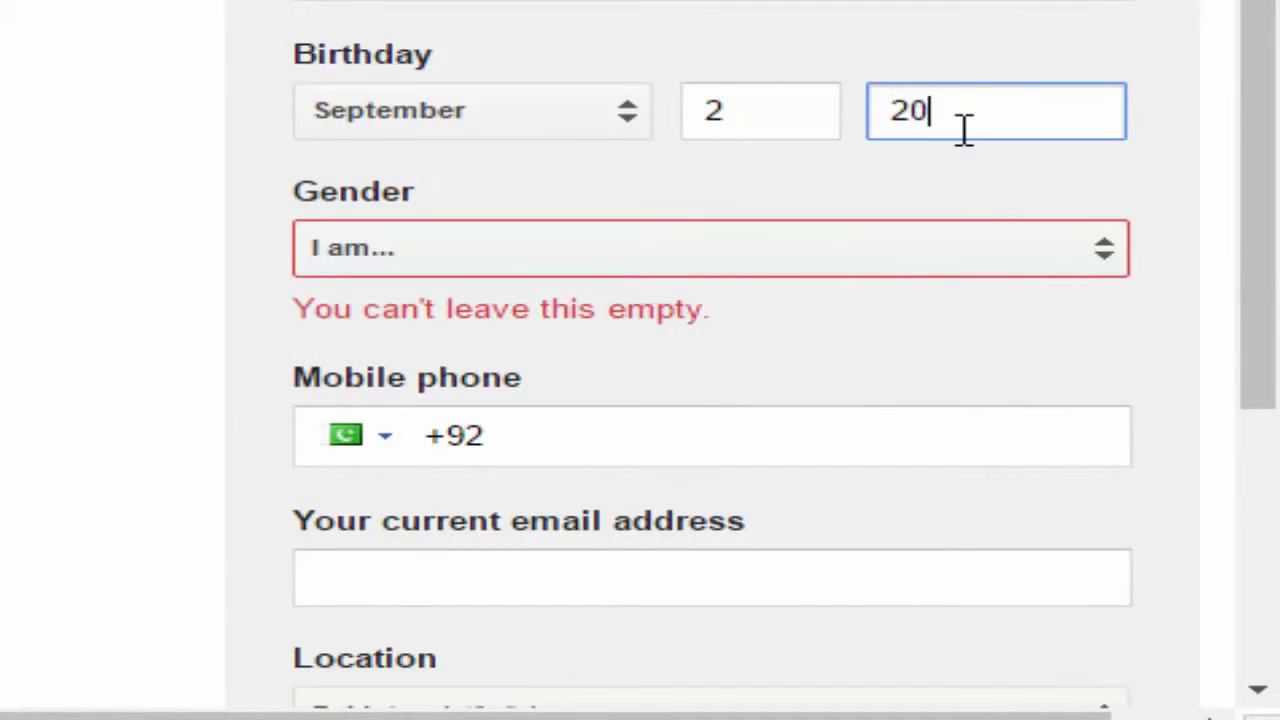
Choose Male from the Gender dropdown
{"action": "left_click", "coordinate": [866, 240]}
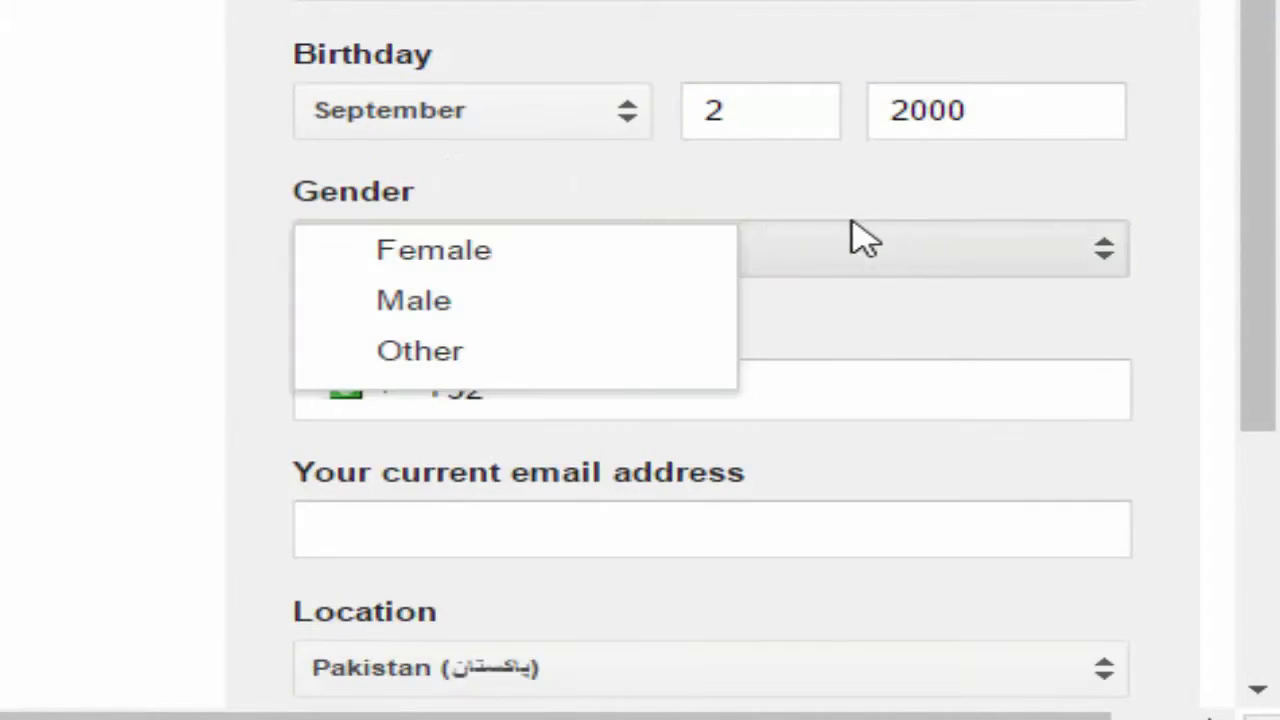
{"action": "left_click", "coordinate": [412, 300]}
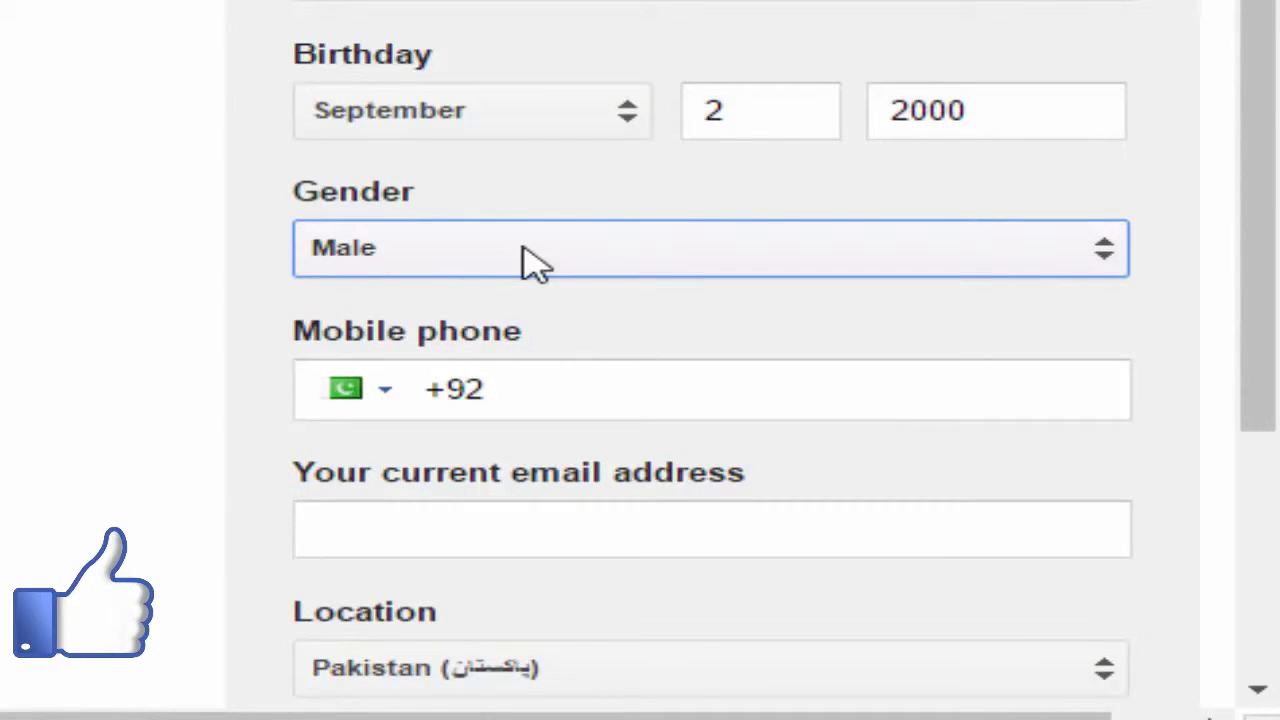
{"action": "scroll", "coordinate": [523, 247], "scroll_direction": "down", "scroll_amount": 1}
{"action": "scroll", "coordinate": [523, 248], "scroll_direction": "down", "scroll_amount": 3}
{"action": "left_click", "coordinate": [551, 199]}
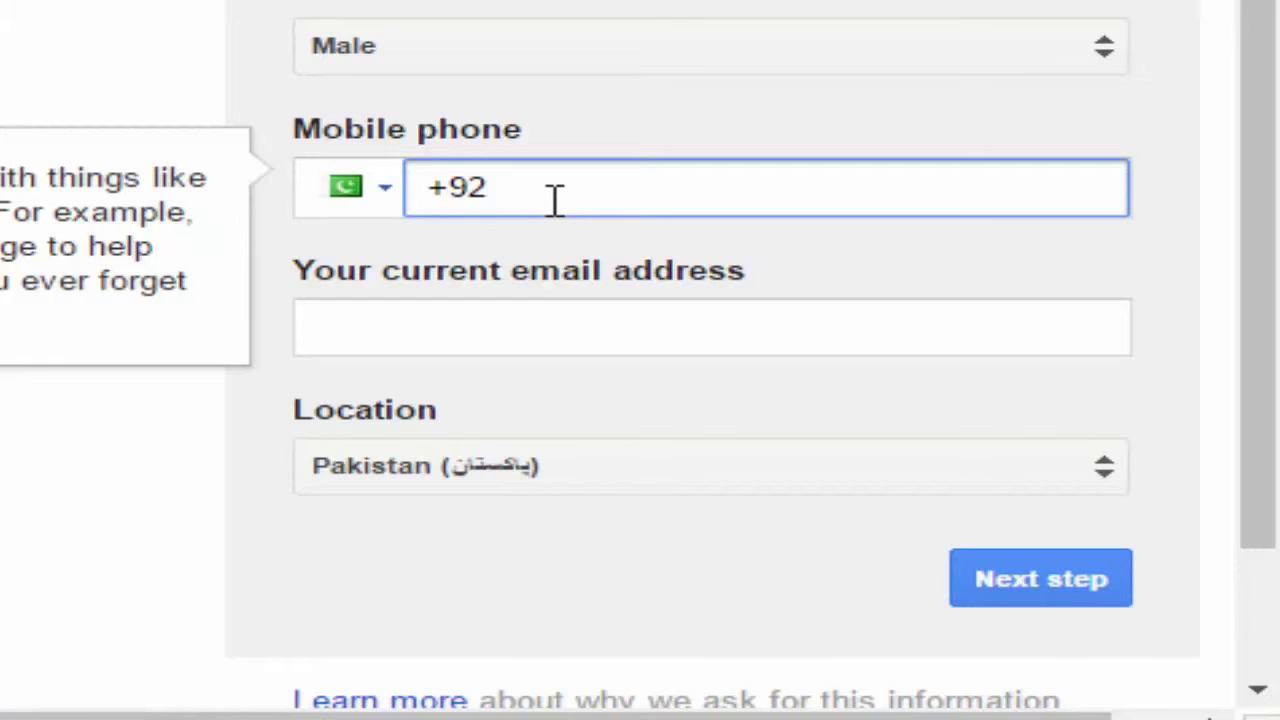
Enter the mobile phone number after +92 and keep Pakistan as the location
{"action": "type", "text": "3124"}
{"action": "key", "text": "BackSpace"}
{"action": "key", "text": "BackSpace"}
{"action": "key", "text": "BackSpace"}
{"action": "key", "text": "BackSpace"}
{"action": "type", "text": "3"}
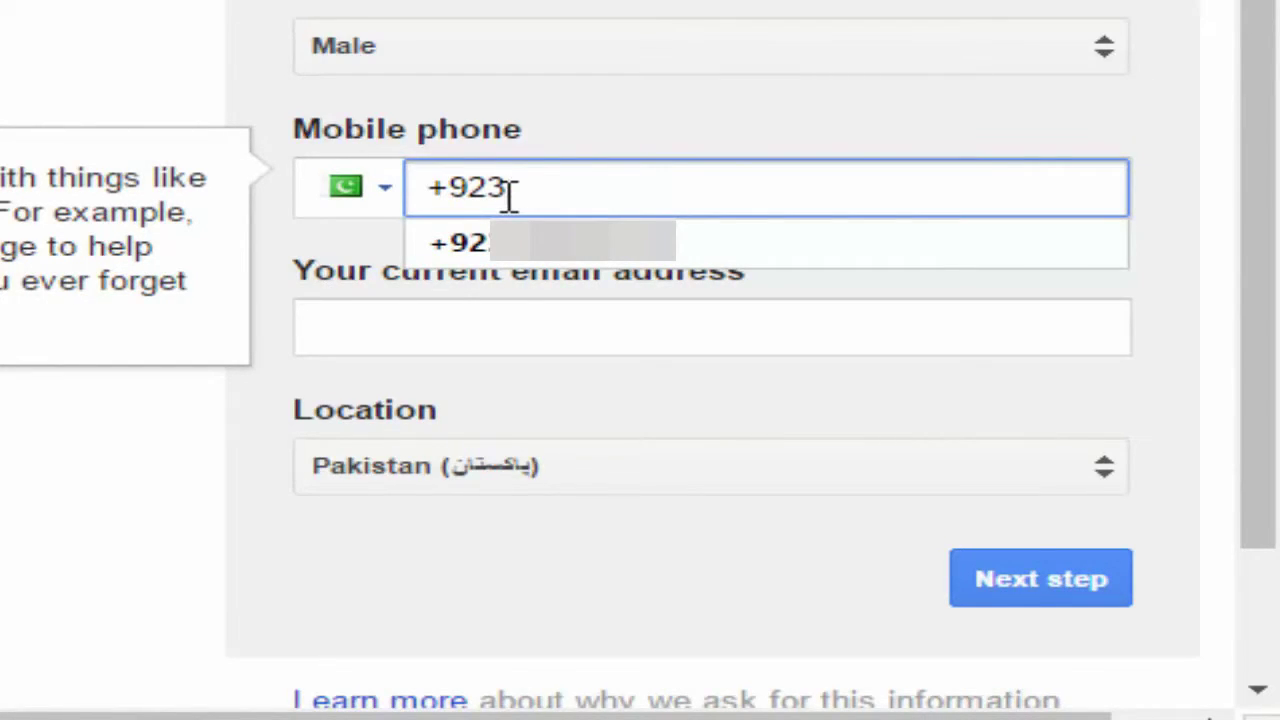
{"action": "type", "text": "21464"}
{"action": "left_click", "coordinate": [417, 314]}
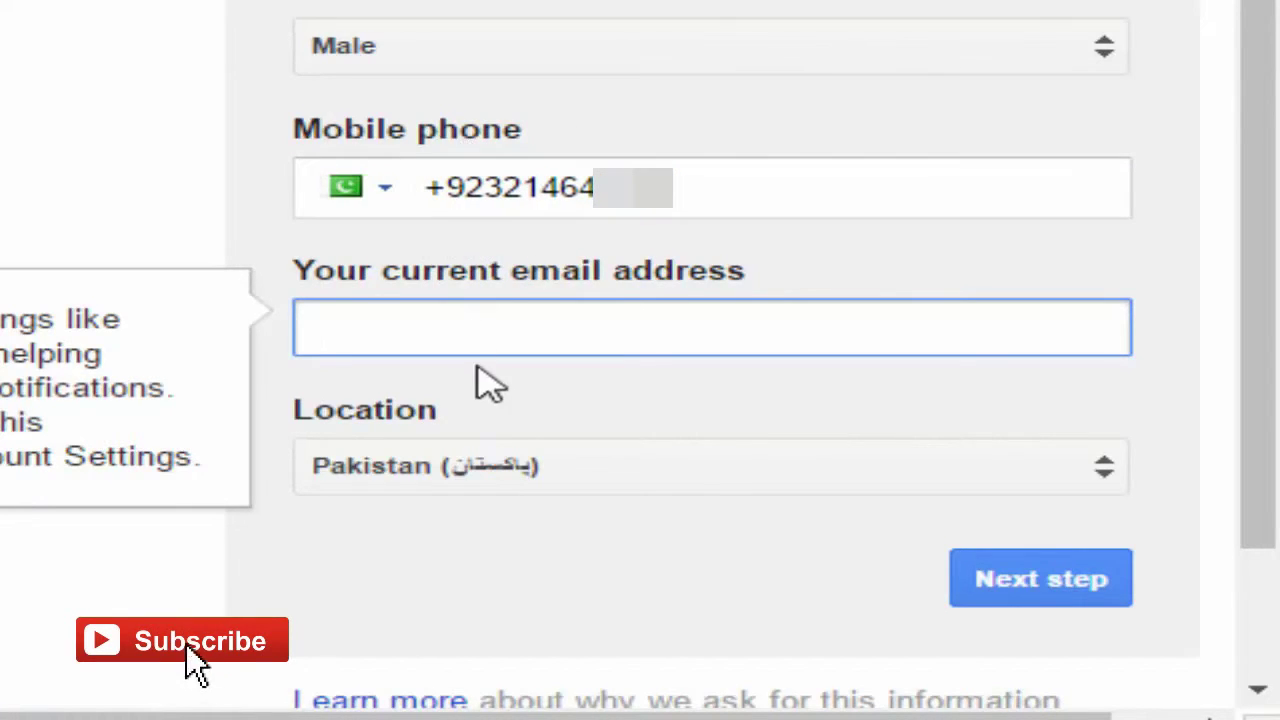
{"action": "left_click", "coordinate": [463, 492]}
{"action": "scroll", "coordinate": [460, 486], "scroll_direction": "down", "scroll_amount": 2}
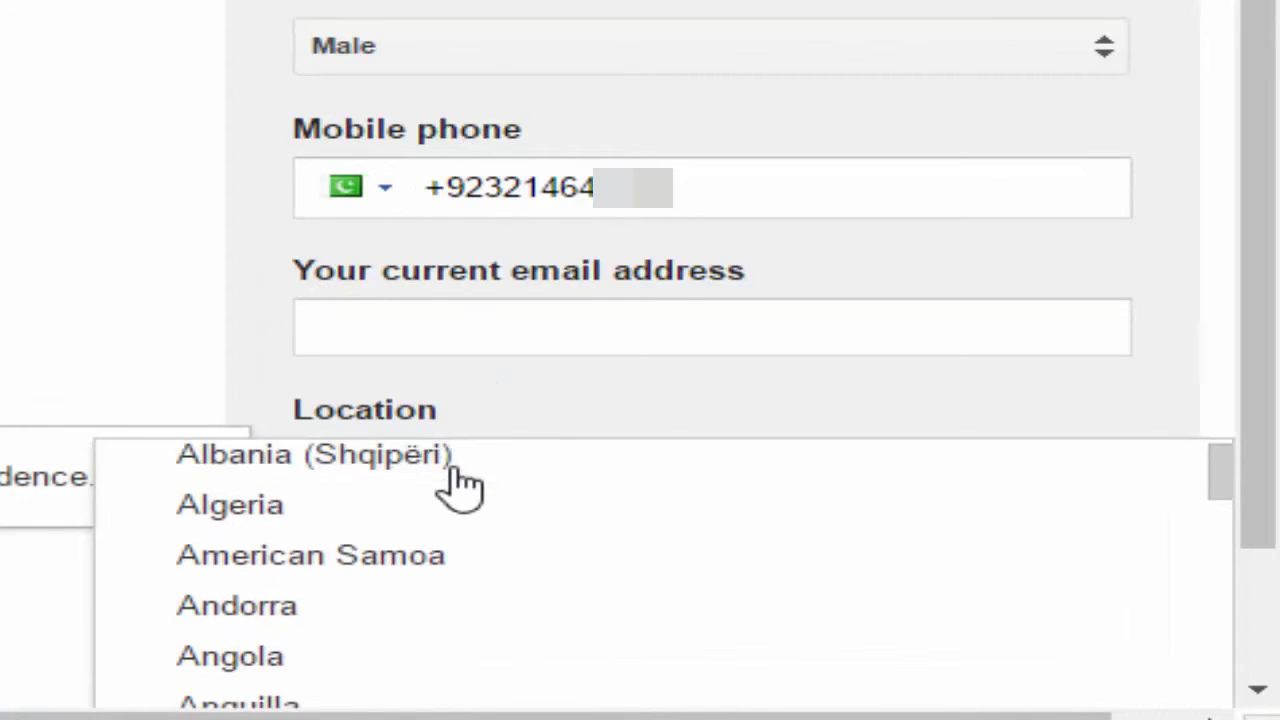
{"action": "scroll", "coordinate": [460, 486], "scroll_direction": "up", "scroll_amount": 2}
{"action": "scroll", "coordinate": [660, 338], "scroll_direction": "down", "scroll_amount": 2}
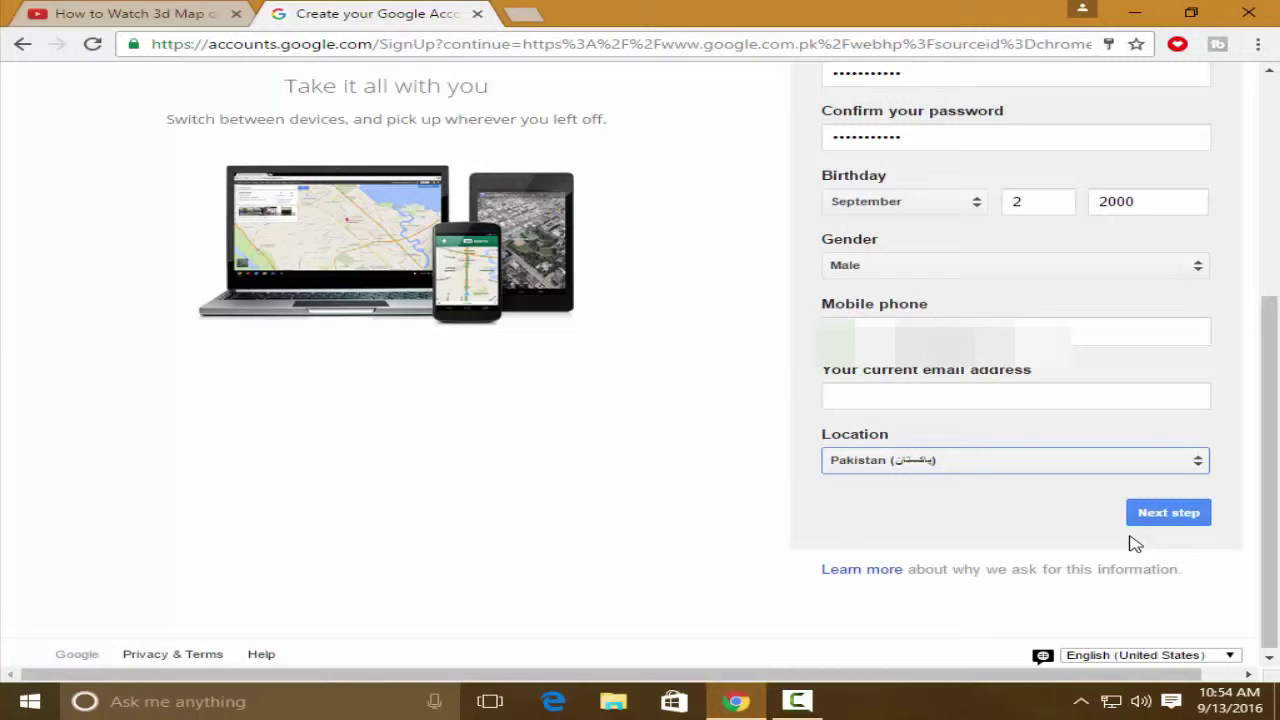
Type digits into the current email address field, which gets flagged as needing '@'
{"action": "left_click", "coordinate": [1075, 338]}
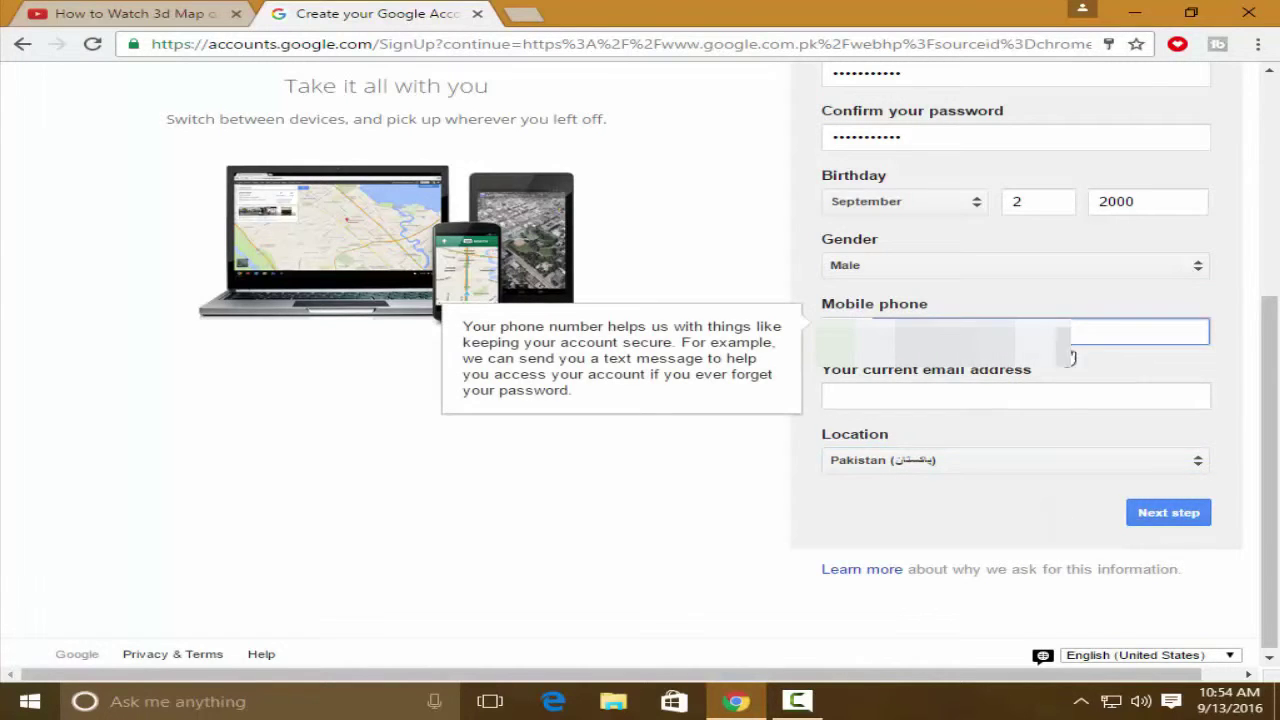
{"action": "left_click", "coordinate": [880, 512]}
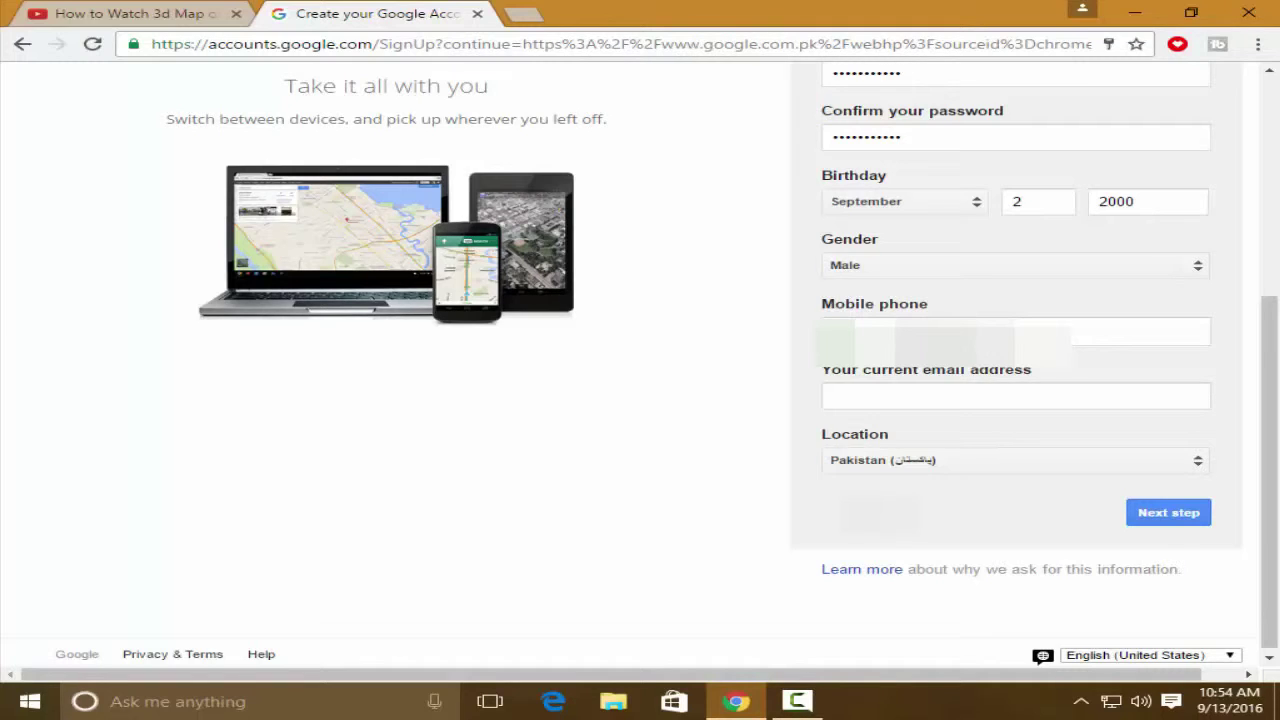
{"action": "left_click", "coordinate": [928, 398]}
{"action": "type", "text": "032465"}
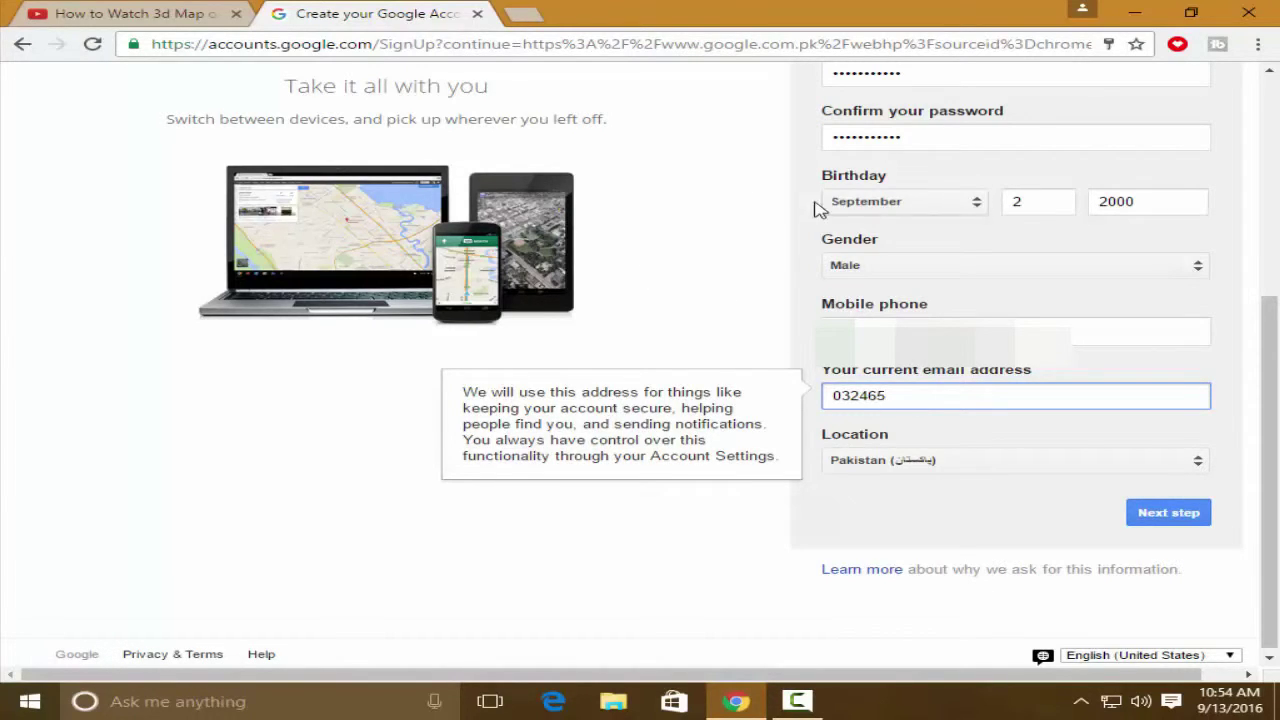
{"action": "scroll", "coordinate": [815, 208], "scroll_direction": "up", "scroll_amount": 2}
{"action": "left_click", "coordinate": [913, 258]}
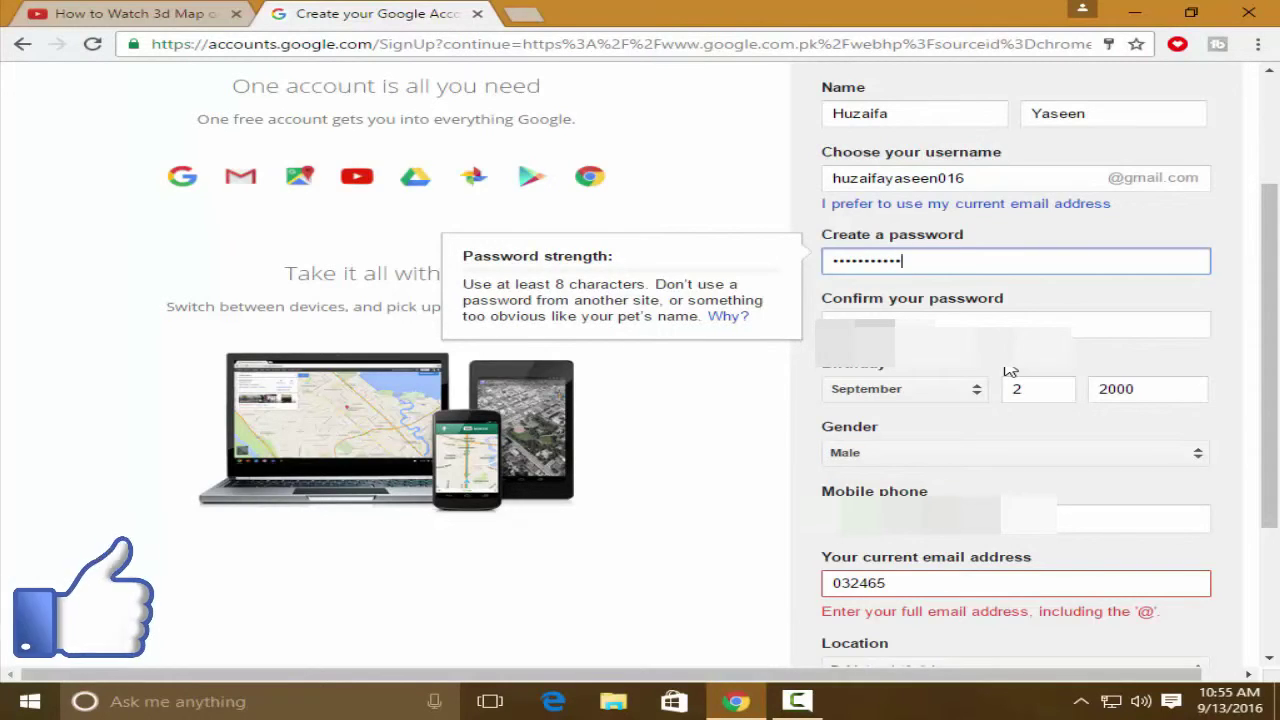
{"action": "left_click", "coordinate": [686, 204]}
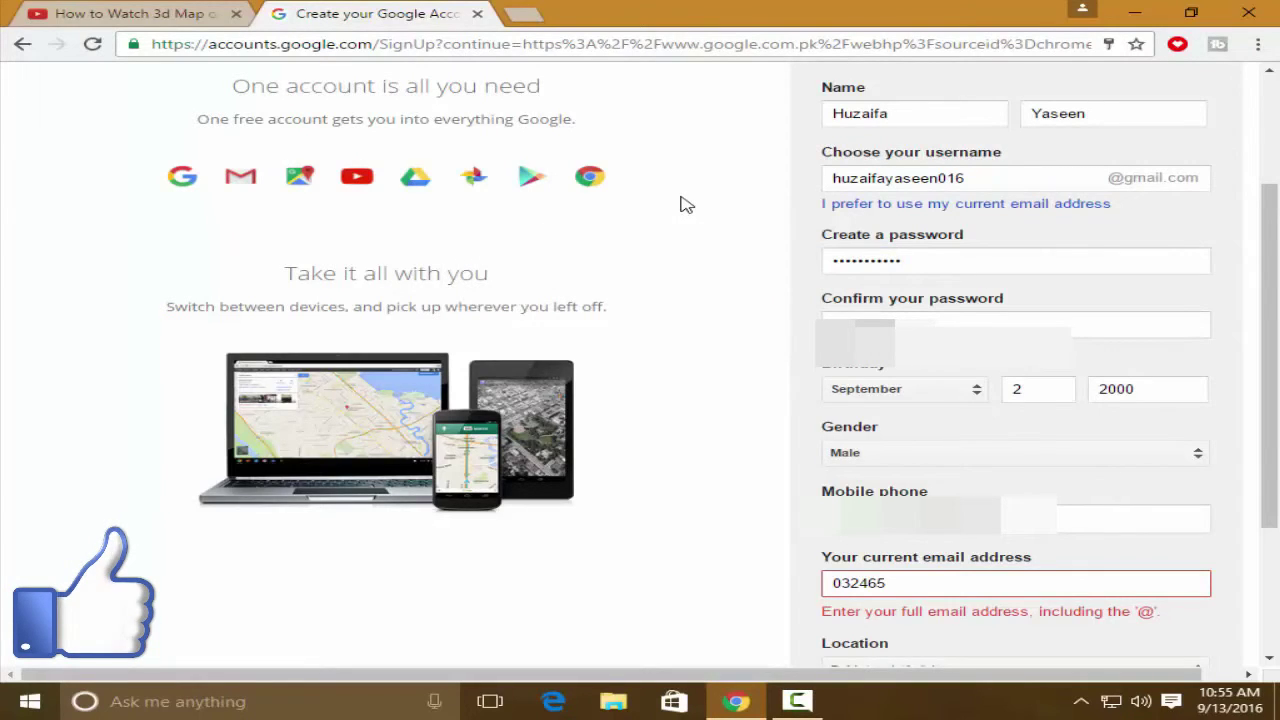